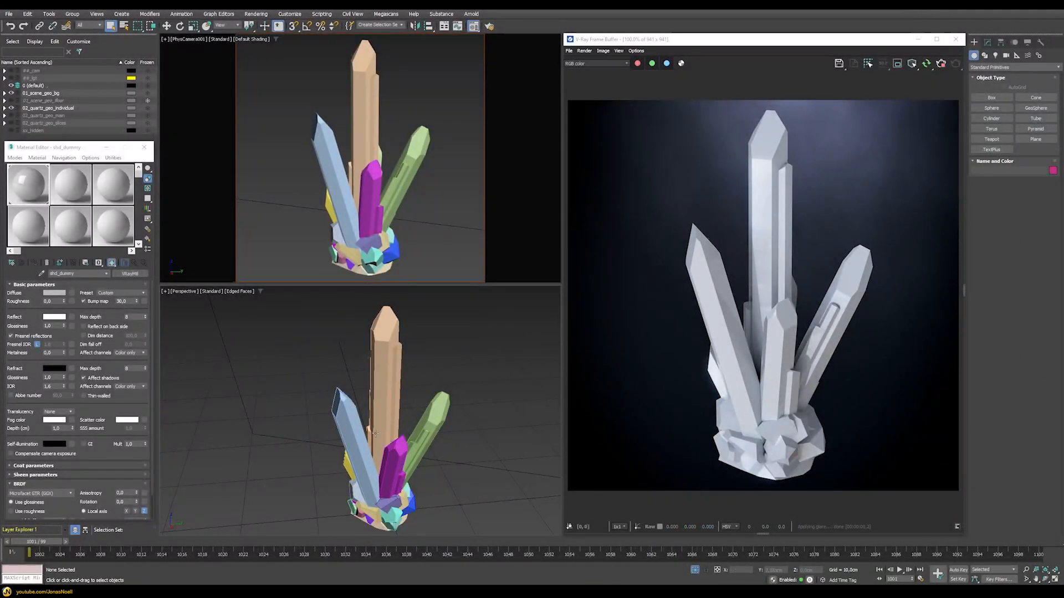
Step: Examine the individual crystal pieces and the rocky base from several sides in the perspective view
{"action": "middle_click_drag", "start_coordinate": [376, 434], "coordinate": [450, 334], "text": "alt"}
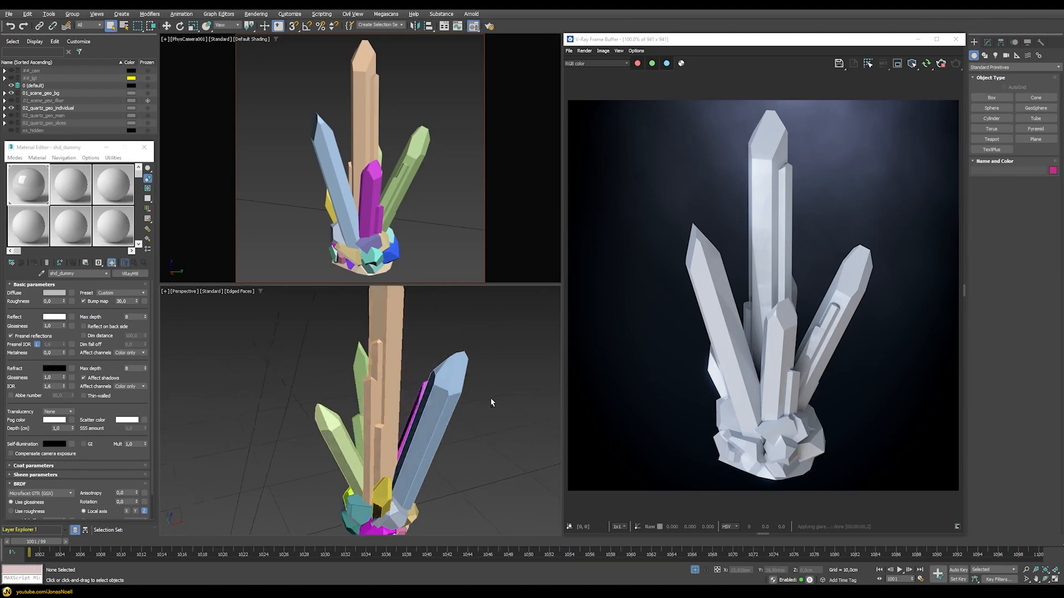
{"action": "middle_click_drag", "start_coordinate": [488, 402], "coordinate": [452, 372], "text": "alt"}
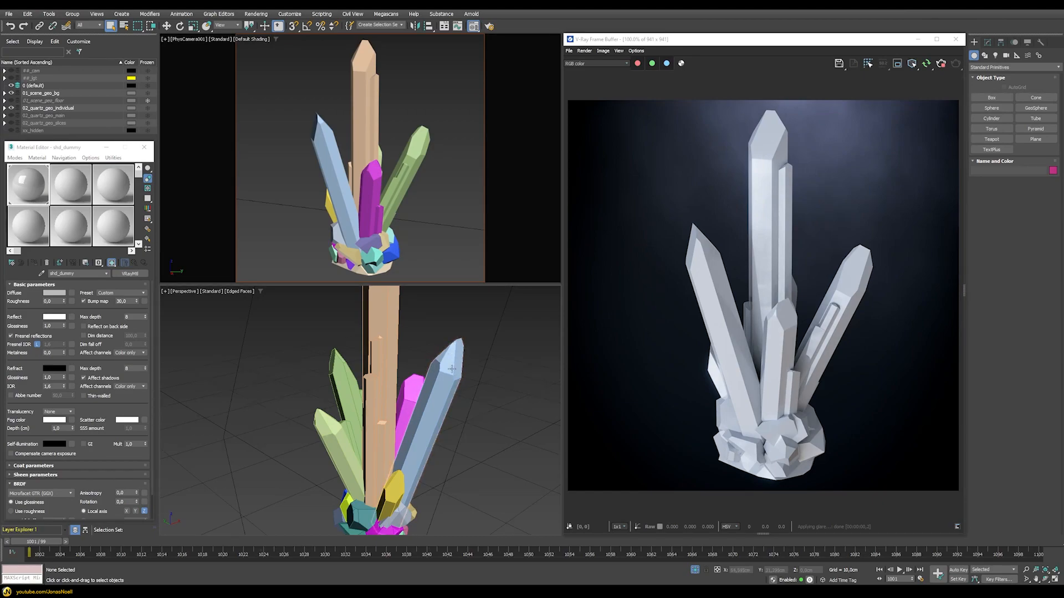
{"action": "middle_click_drag", "start_coordinate": [452, 366], "coordinate": [432, 378], "text": "alt"}
{"action": "scroll", "coordinate": [407, 421], "scroll_direction": "down", "scroll_amount": 3}
{"action": "middle_click_drag", "start_coordinate": [404, 443], "coordinate": [379, 414], "text": "alt"}
{"action": "scroll", "coordinate": [299, 470], "scroll_direction": "up", "scroll_amount": 4}
{"action": "scroll", "coordinate": [422, 456], "scroll_direction": "down", "scroll_amount": 5}
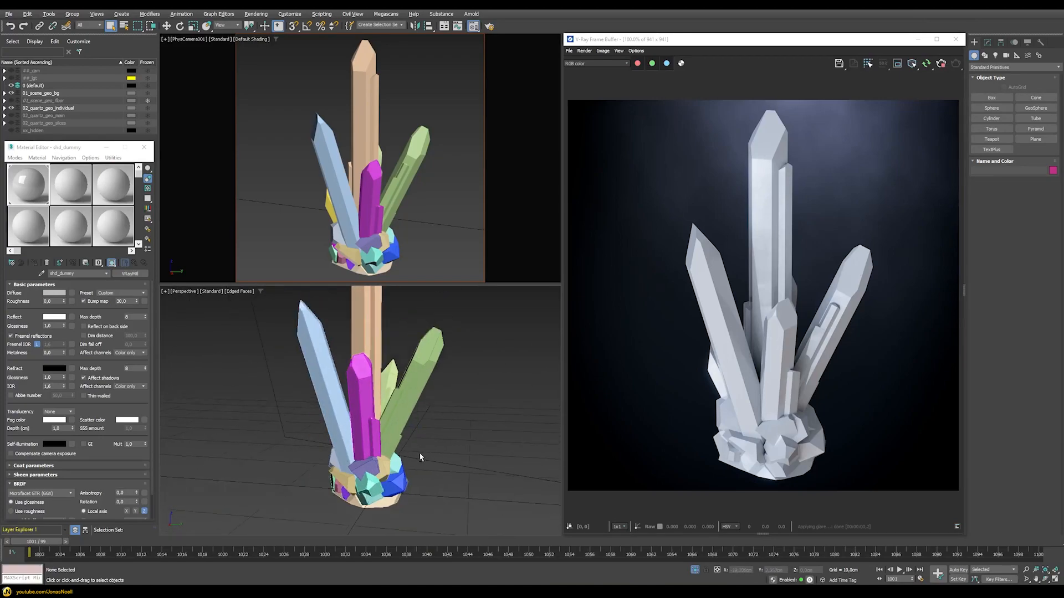
{"action": "middle_click_drag", "start_coordinate": [427, 456], "coordinate": [416, 429]}
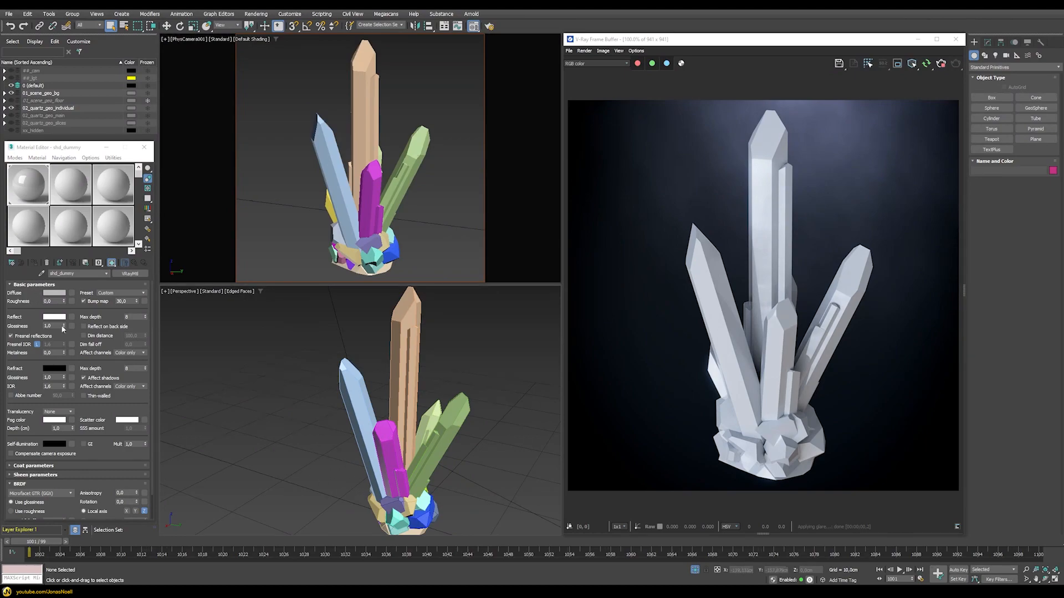
Step: Set the shd_dummy material's refraction colour to near-white so the crystals render transparent
{"action": "left_click", "coordinate": [55, 369]}
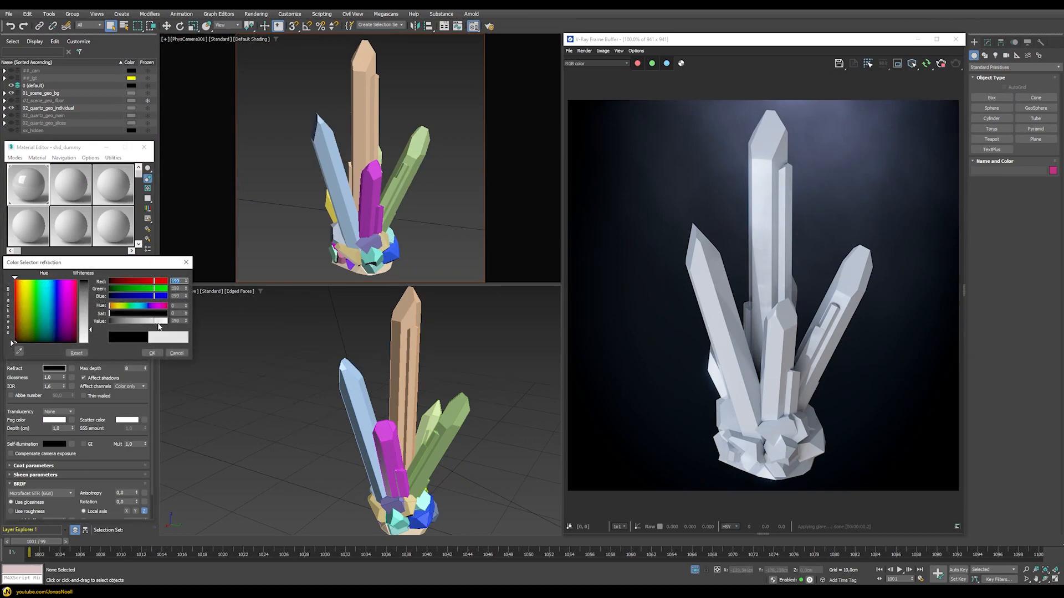
{"action": "left_click_drag", "start_coordinate": [155, 326], "coordinate": [159, 349]}
{"action": "left_click", "coordinate": [153, 353]}
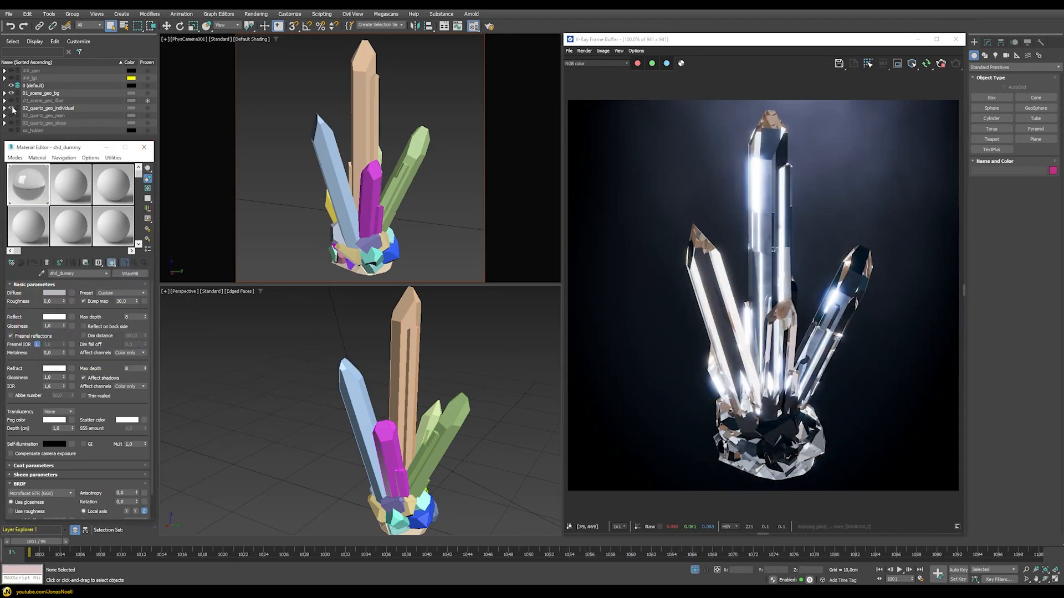
Step: Hide the 02_quartz_geo_individual layer, show 02_quartz_geo_main, and select the merged quartz mesh
{"action": "left_click", "coordinate": [11, 108]}
{"action": "left_click", "coordinate": [11, 115]}
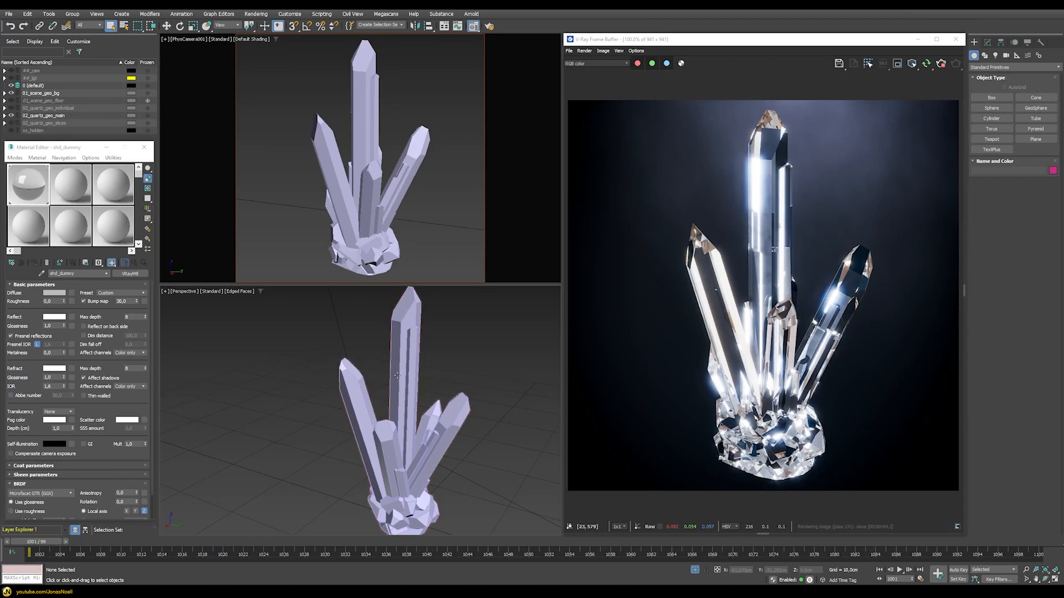
{"action": "left_click", "coordinate": [418, 431]}
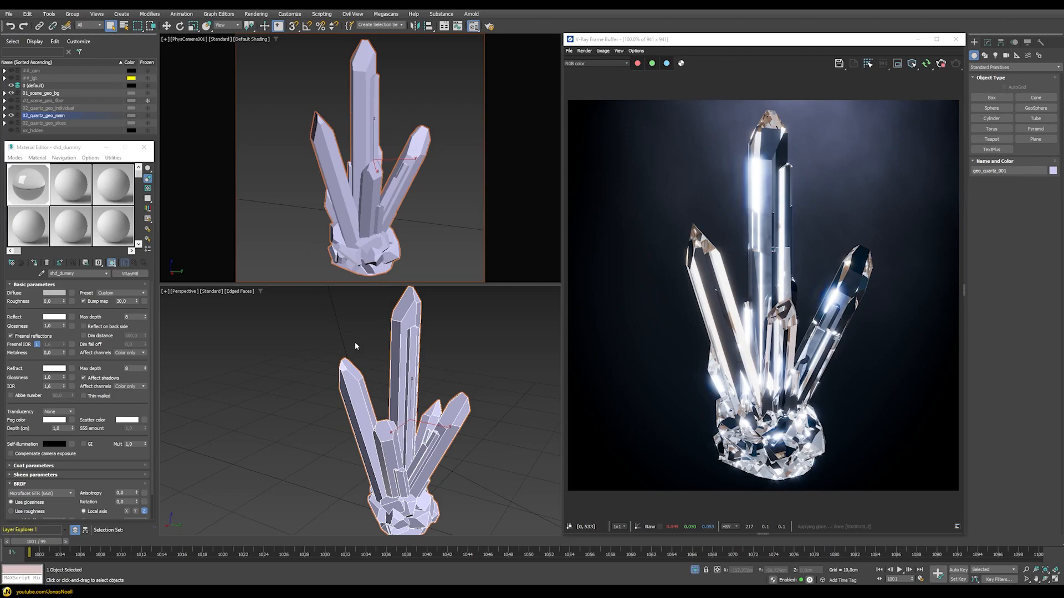
Step: Inspect the merged quartz mesh in wireframe and look at its modifier stack with the UVW Map
{"action": "key", "text": "F3"}
{"action": "middle_click_drag", "start_coordinate": [417, 477], "coordinate": [463, 472], "text": "alt"}
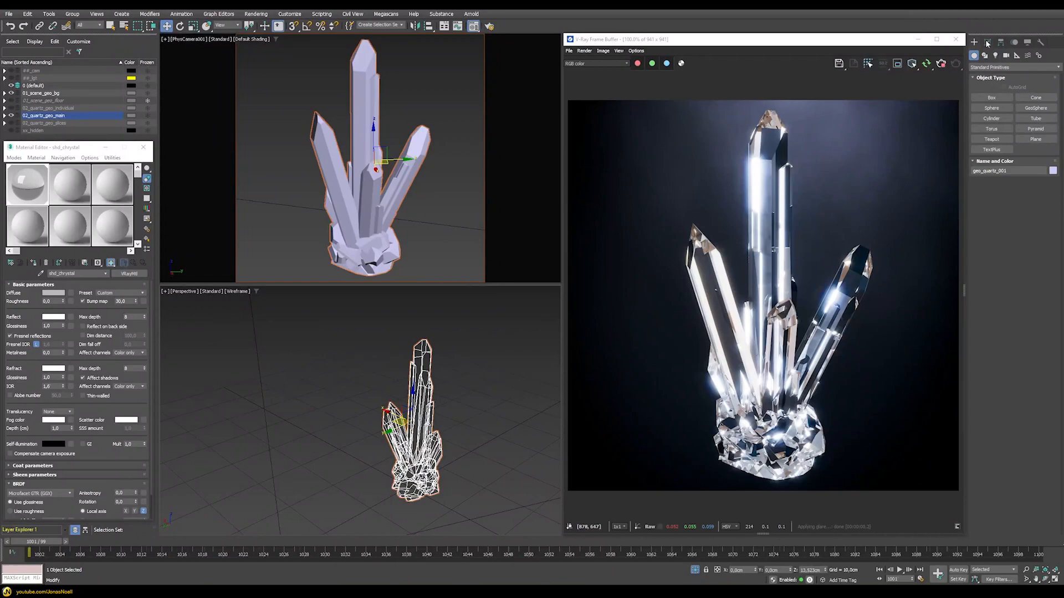
{"action": "left_click", "coordinate": [987, 43]}
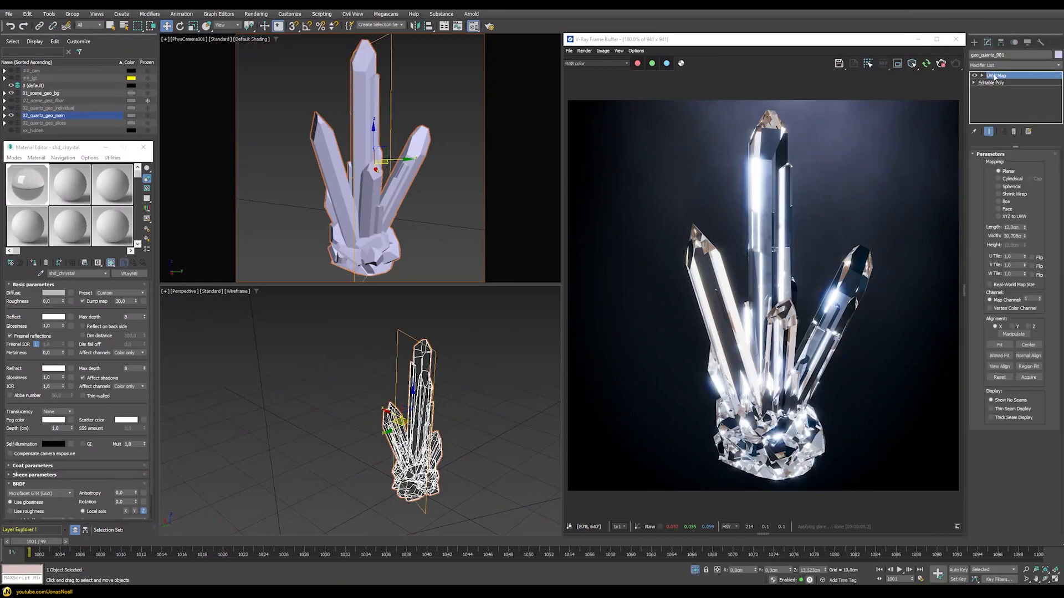
{"action": "middle_click_drag", "start_coordinate": [463, 372], "coordinate": [423, 325], "text": "alt"}
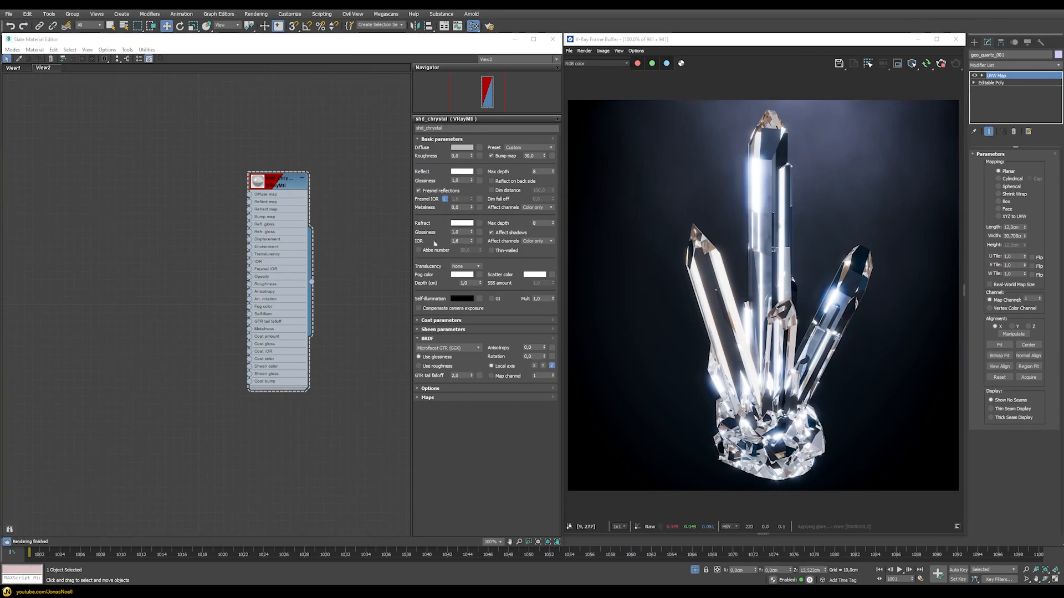
Step: Create a VRayBumpMtl that uses shd_chrystal as its base material and place its node beside it
{"action": "left_click_drag", "start_coordinate": [312, 282], "coordinate": [340, 303]}
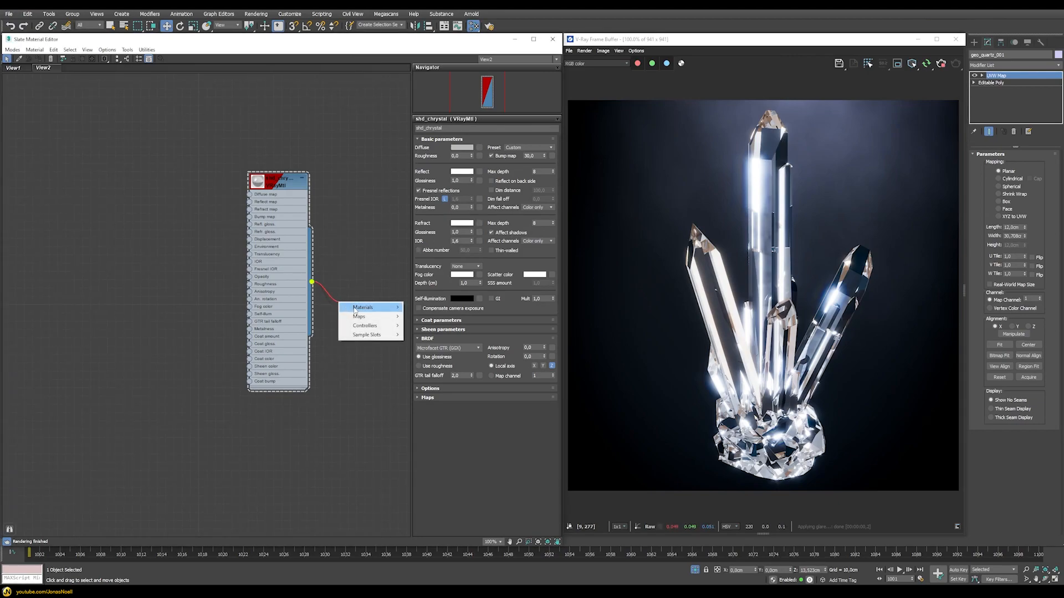
{"action": "mouse_move", "coordinate": [355, 309]}
{"action": "mouse_move", "coordinate": [423, 325]}
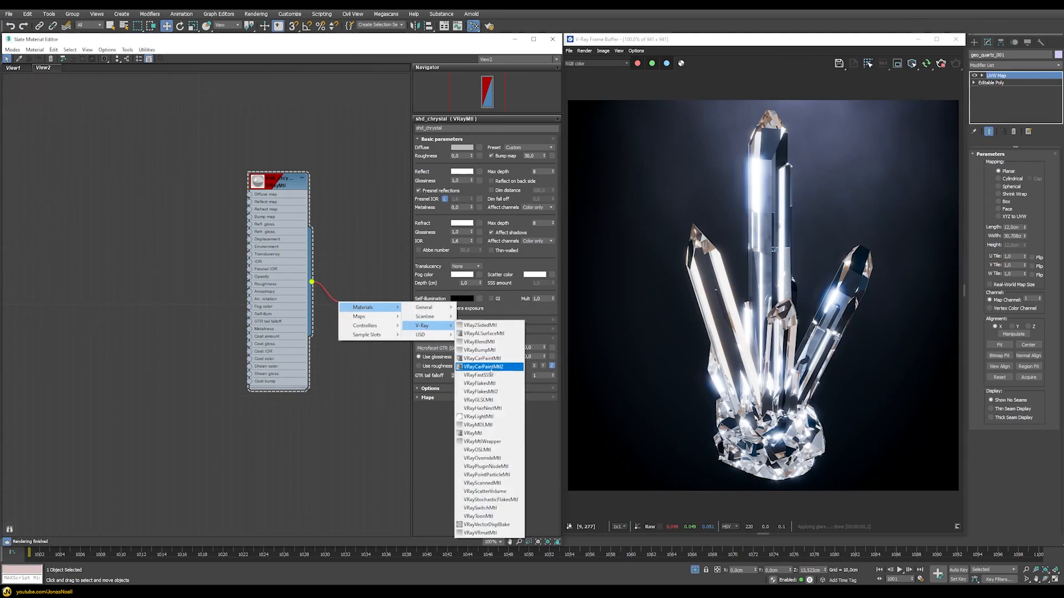
{"action": "left_click", "coordinate": [479, 350]}
{"action": "double_click", "coordinate": [350, 302]}
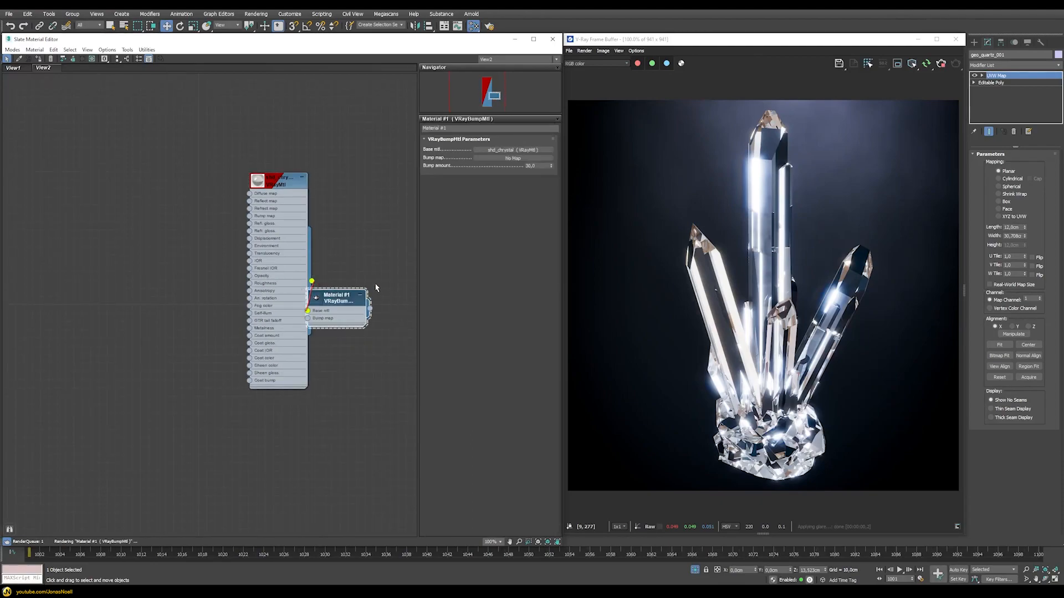
{"action": "left_click_drag", "start_coordinate": [350, 302], "coordinate": [386, 280]}
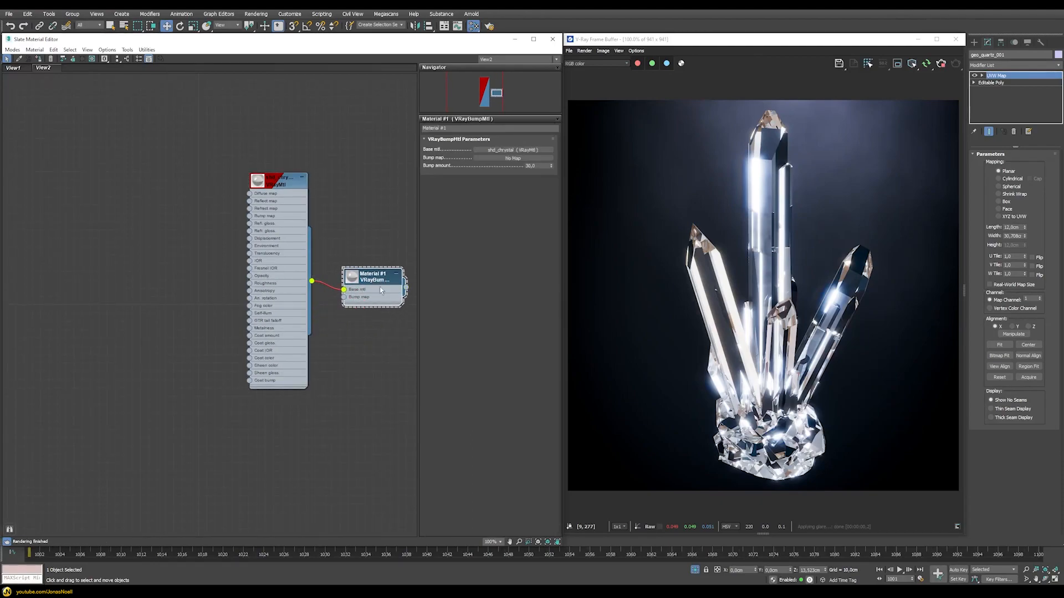
Step: Add a VRayEdgesTex as the VRayBumpMtl's bump map and assign the bump material to the selected quartz
{"action": "left_click", "coordinate": [497, 155]}
{"action": "type", "text": "vraye"}
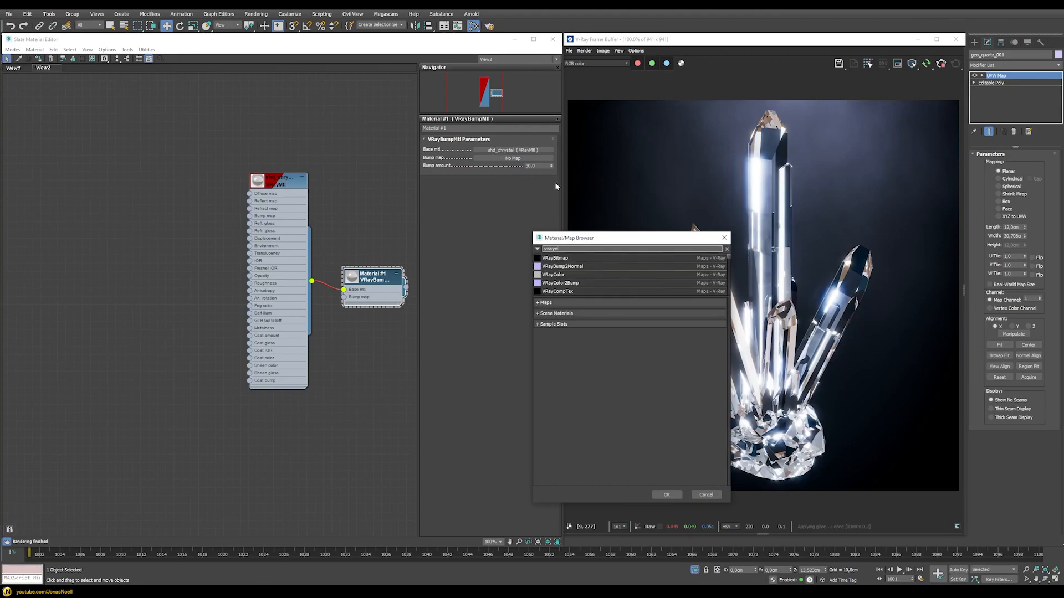
{"action": "double_click", "coordinate": [559, 258]}
{"action": "left_click_drag", "start_coordinate": [274, 290], "coordinate": [361, 371]}
{"action": "right_click", "coordinate": [370, 272]}
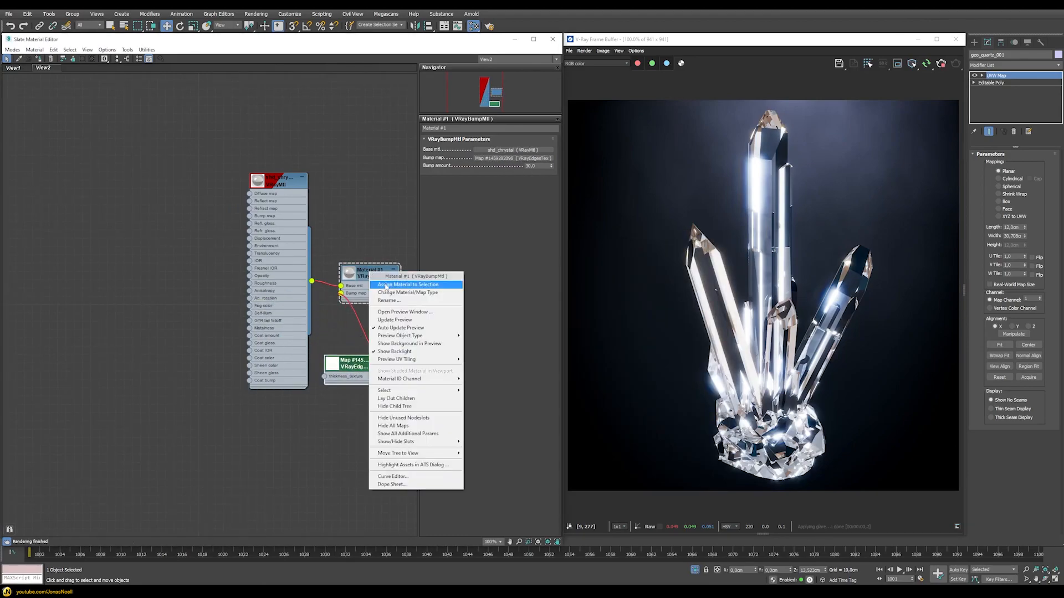
{"action": "left_click", "coordinate": [387, 285]}
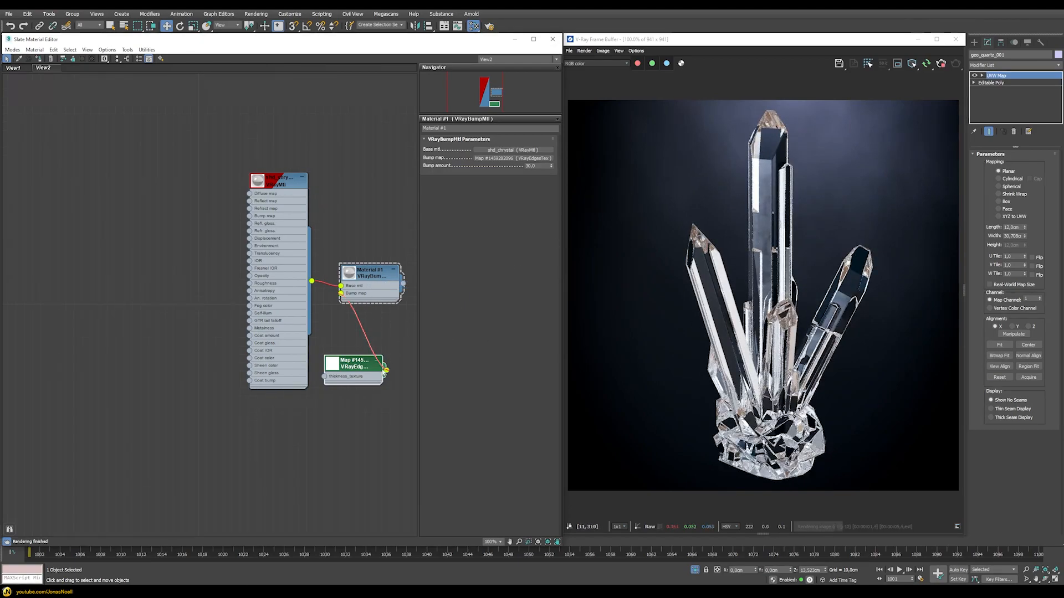
Step: Set the VRayEdgesTex rounded-corner radius to 0,25cm and display the normal render element in the frame buffer
{"action": "double_click", "coordinate": [364, 360]}
{"action": "double_click", "coordinate": [512, 157]}
{"action": "type", "text": "0,25cm"}
{"action": "key", "text": "Return"}
{"action": "left_click", "coordinate": [595, 64]}
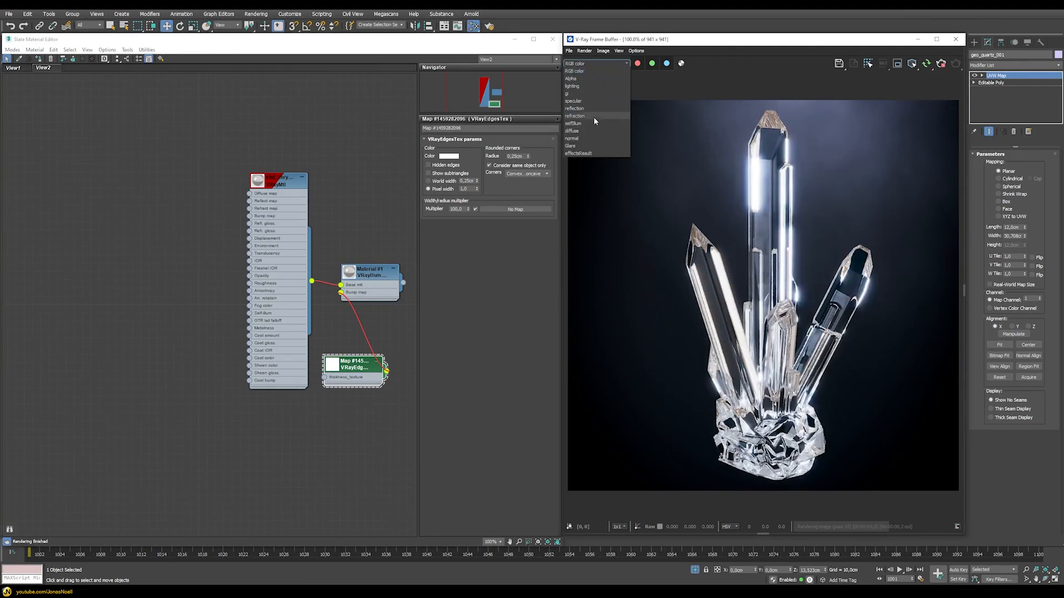
{"action": "left_click", "coordinate": [577, 135]}
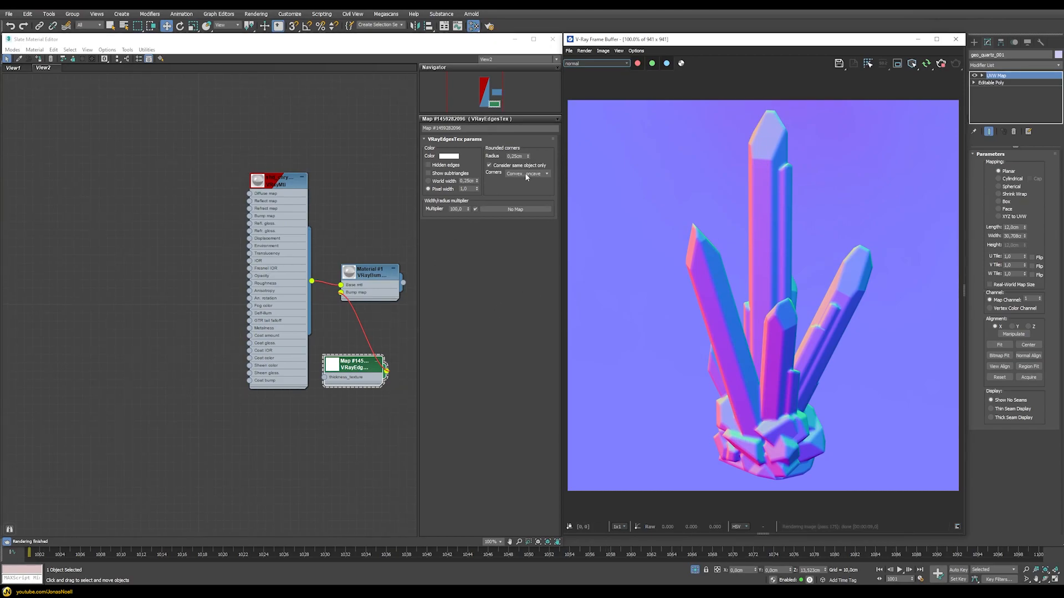
Step: Reduce the VRayEdgesTex rounded-corner radius to 0,1cm
{"action": "left_click_drag", "start_coordinate": [507, 156], "coordinate": [522, 156]}
{"action": "type", "text": "0,1"}
{"action": "key", "text": "Return"}
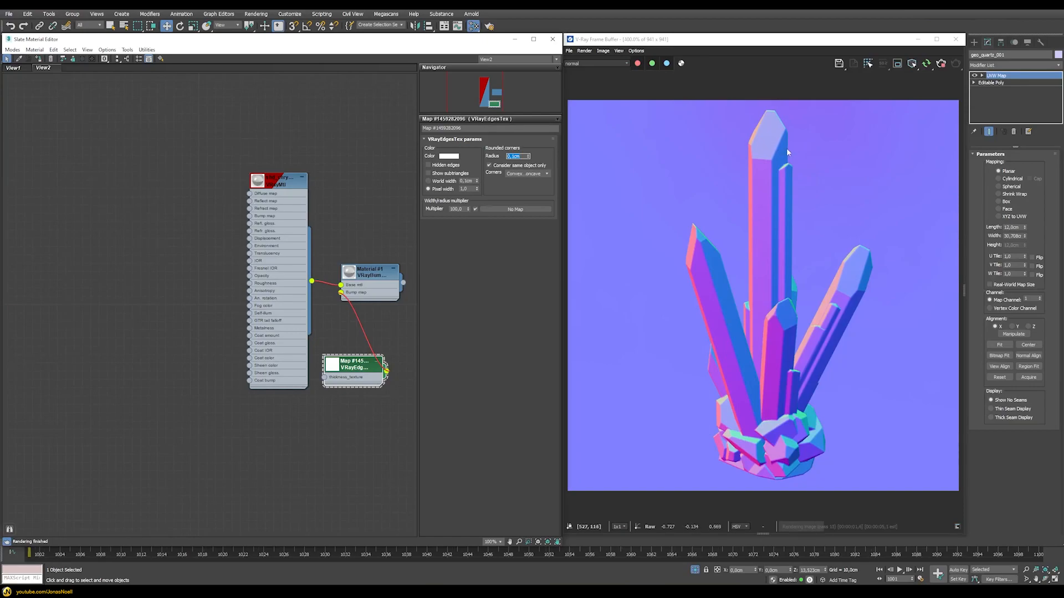
Step: Test a rounded-corner radius of 0 on a close-up of the crystal edges, and restore it to 0,1cm
{"action": "scroll", "coordinate": [786, 147], "scroll_direction": "up", "scroll_amount": 4}
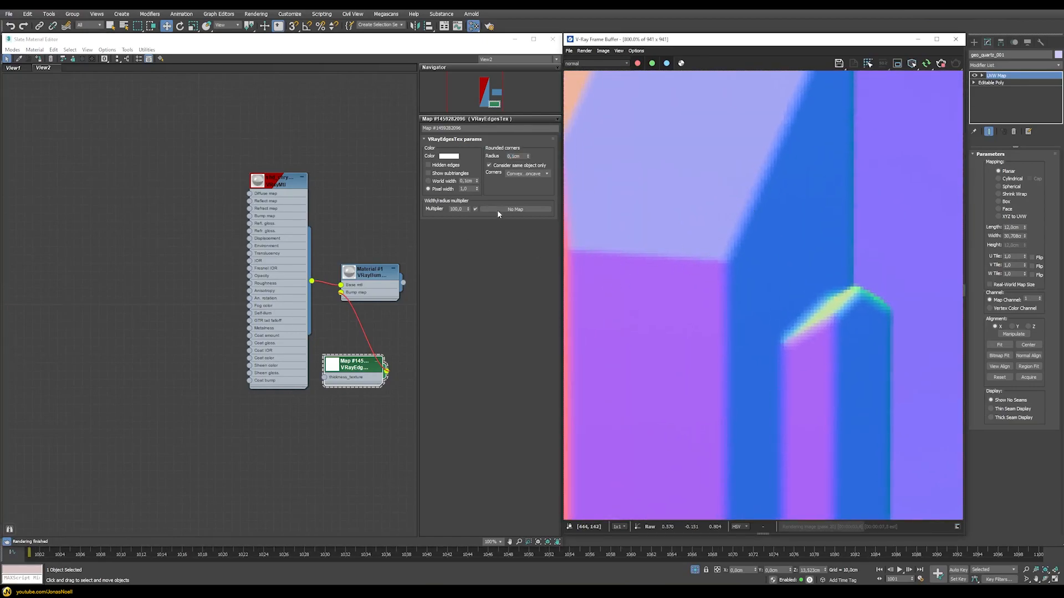
{"action": "double_click", "coordinate": [514, 156]}
{"action": "type", "text": "0"}
{"action": "key", "text": "Return"}
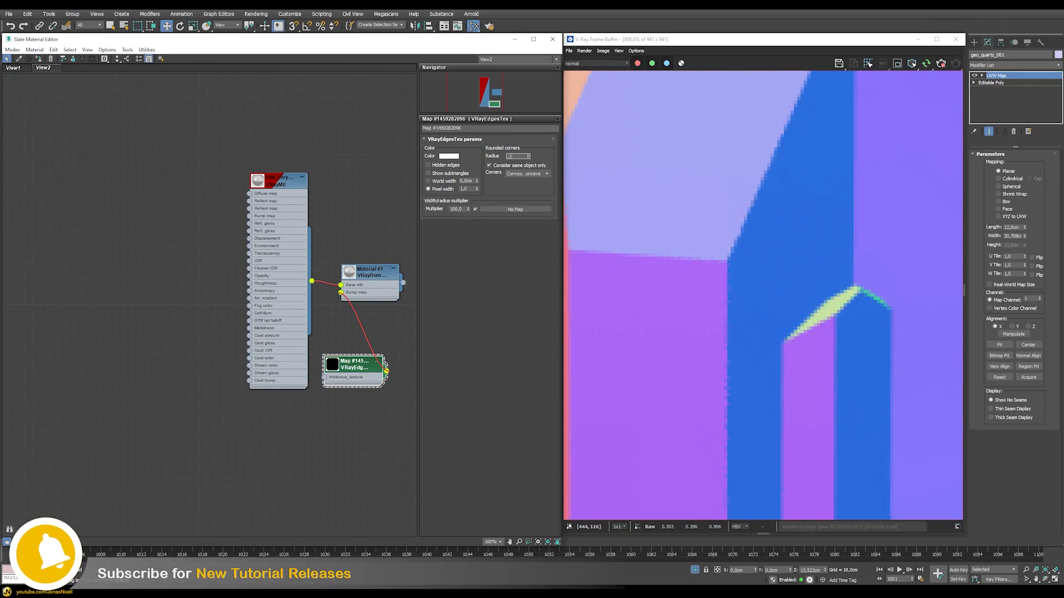
{"action": "key", "text": "Return"}
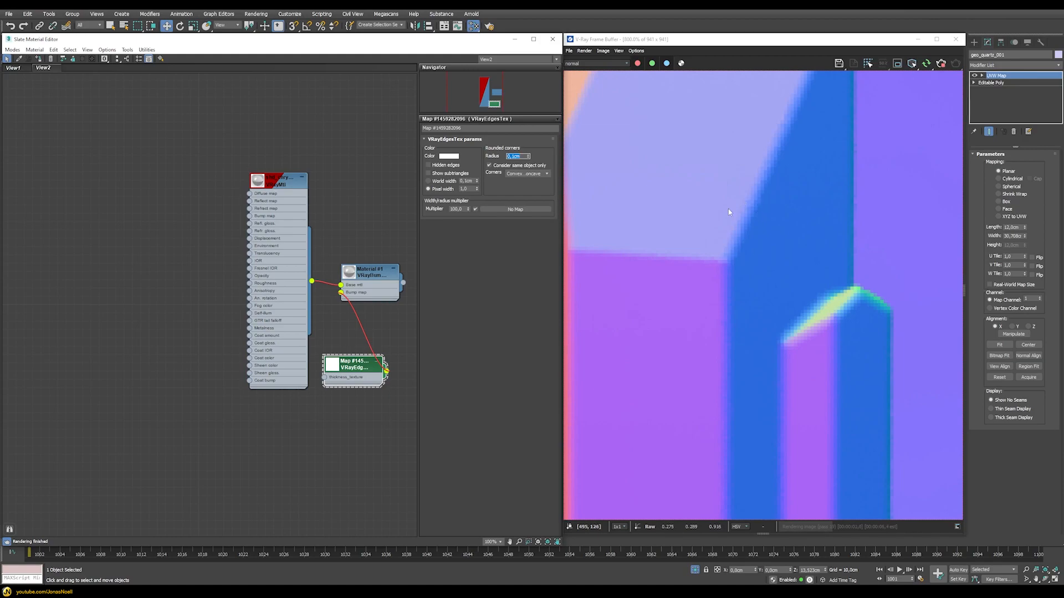
Step: Switch the frame buffer back to RGB color and return to the full image of the crystal
{"action": "left_click", "coordinate": [596, 63]}
{"action": "left_click", "coordinate": [587, 69]}
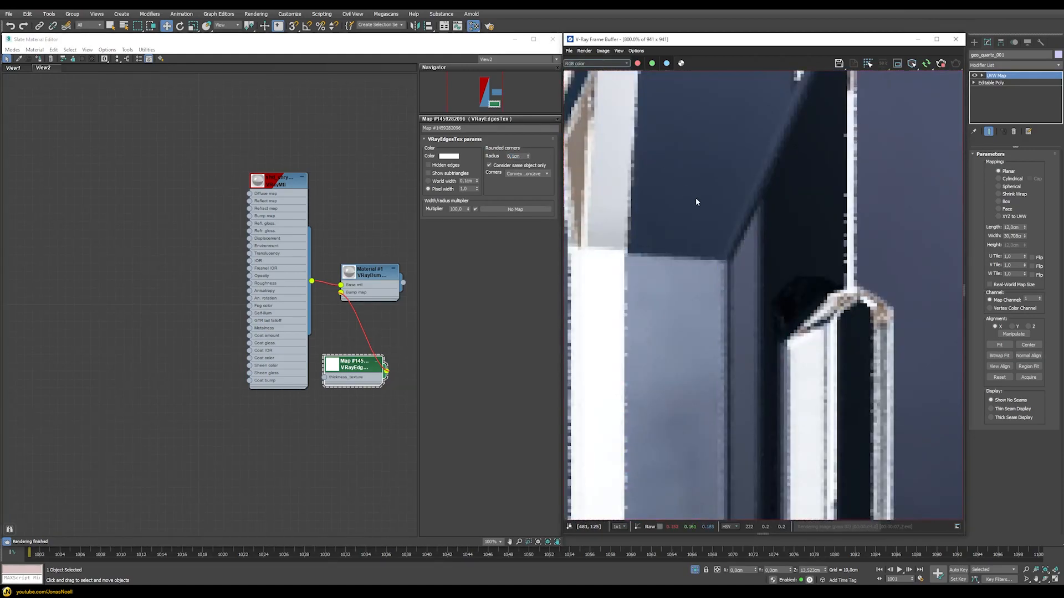
{"action": "scroll", "coordinate": [694, 200], "scroll_direction": "down", "scroll_amount": 4}
{"action": "scroll", "coordinate": [687, 237], "scroll_direction": "down", "scroll_amount": 1}
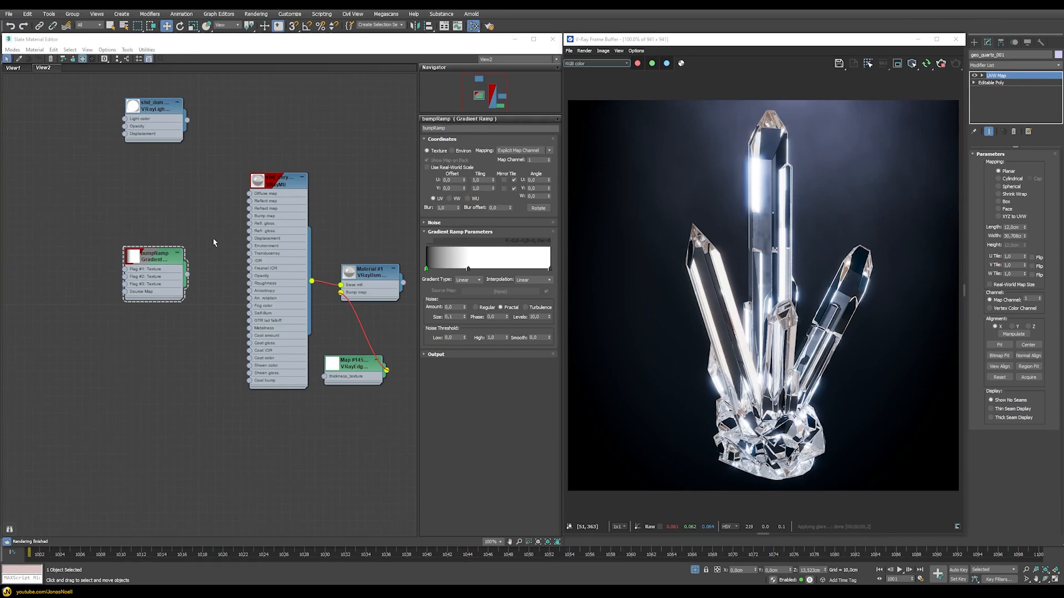
Step: Connect the bumpRamp gradient to the light colour of the shd_dummy VRayLightMtl and assign that material to the quartz
{"action": "left_click_drag", "start_coordinate": [187, 277], "coordinate": [124, 119]}
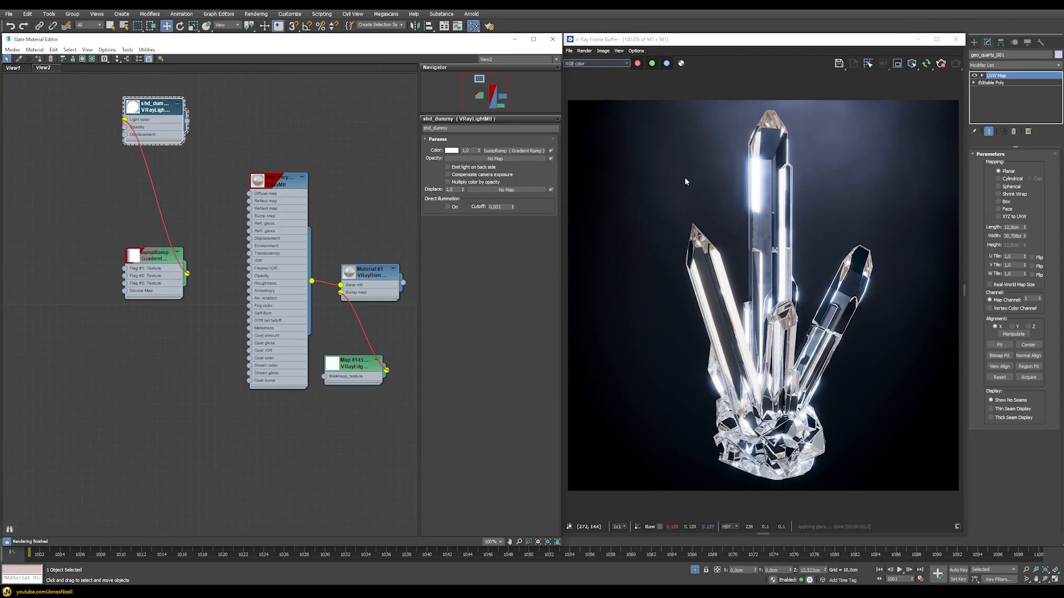
{"action": "right_click", "coordinate": [158, 112]}
{"action": "left_click", "coordinate": [227, 114]}
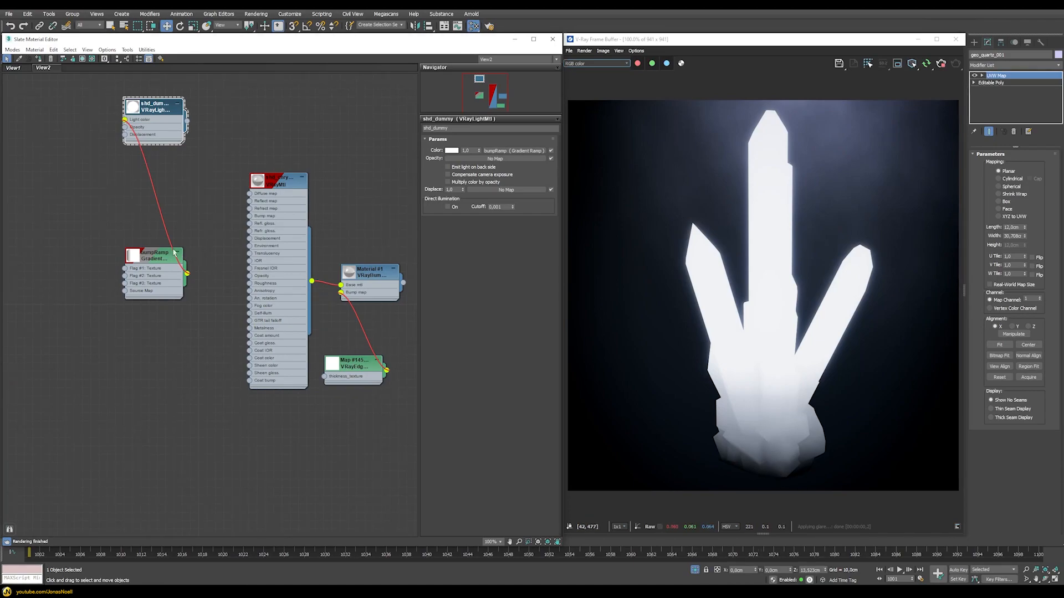
Step: Assign shd_chrystal to the quartz again and set its bump map amount to 100
{"action": "right_click", "coordinate": [294, 186]}
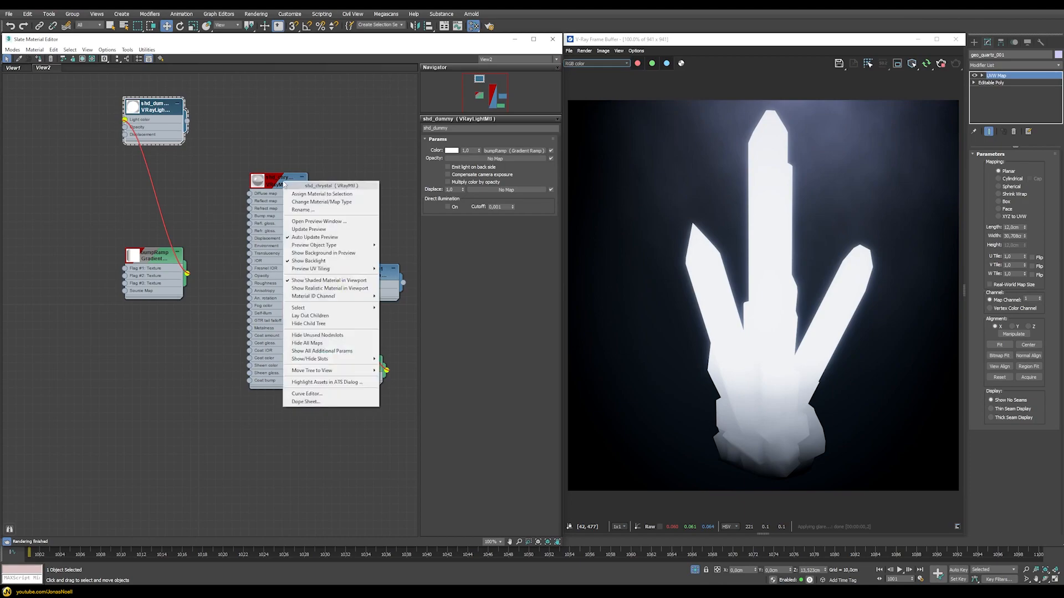
{"action": "left_click", "coordinate": [310, 194]}
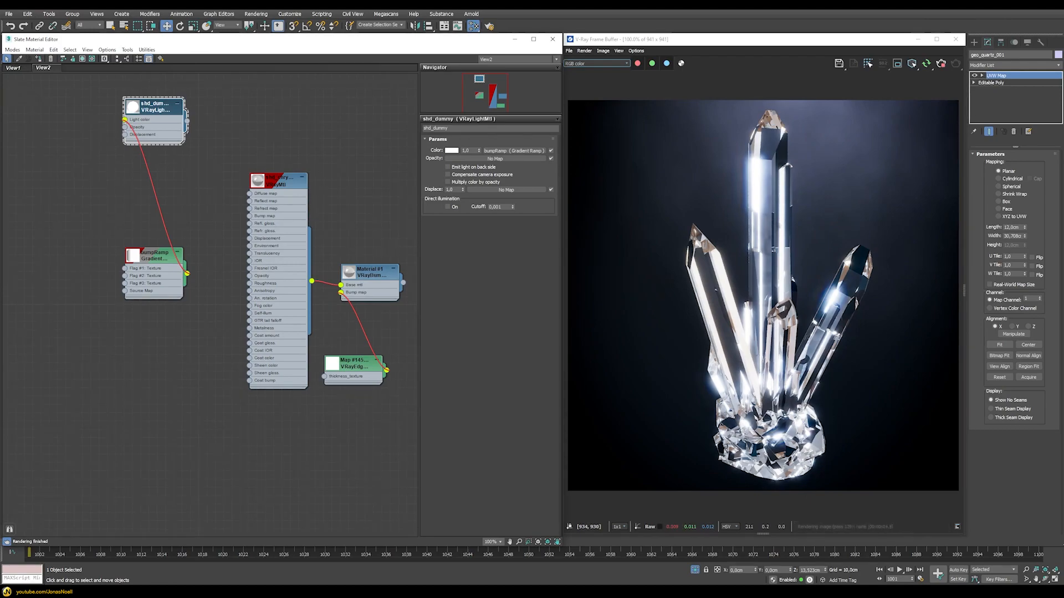
{"action": "double_click", "coordinate": [280, 182]}
{"action": "left_click", "coordinate": [532, 156]}
{"action": "type", "text": "100"}
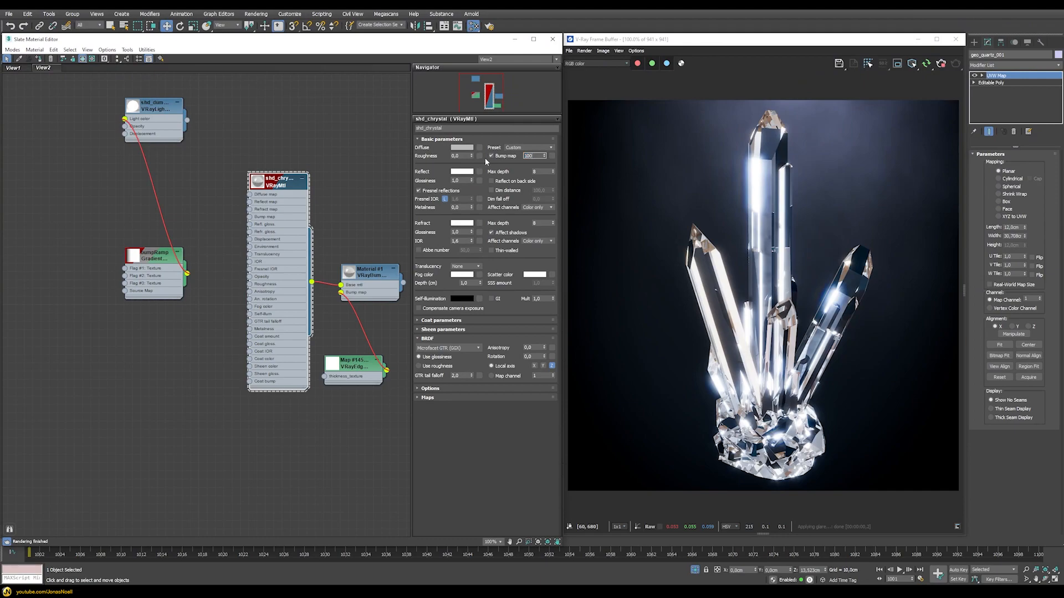
{"action": "key", "text": "Return"}
Step: Add a VRayColor2Bump map to shd_chrystal's bump slot, place its node below bumpRamp, and open its parameters
{"action": "left_click", "coordinate": [552, 157]}
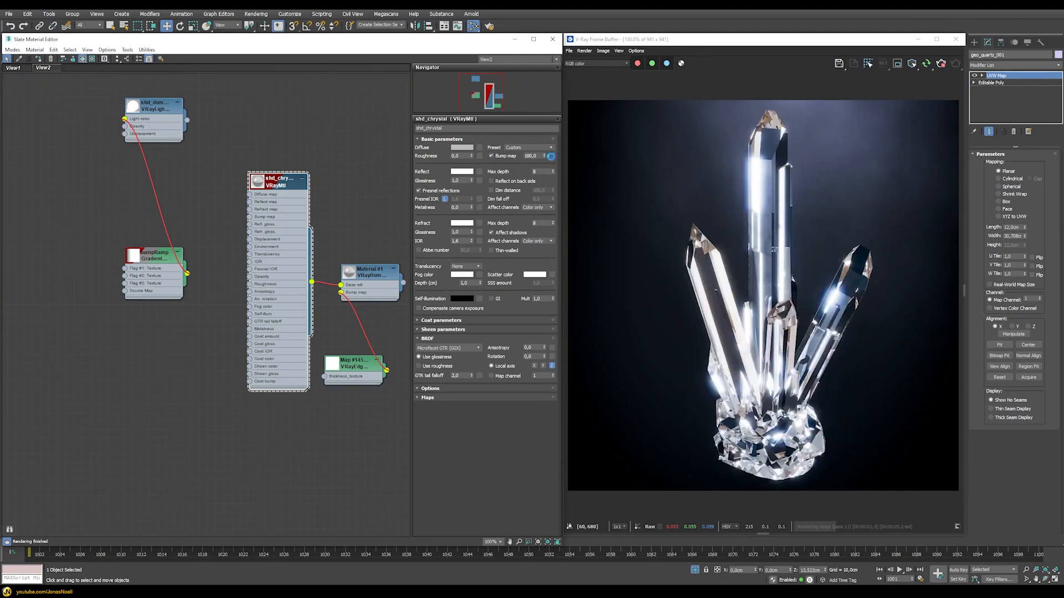
{"action": "type", "text": "vrayc"}
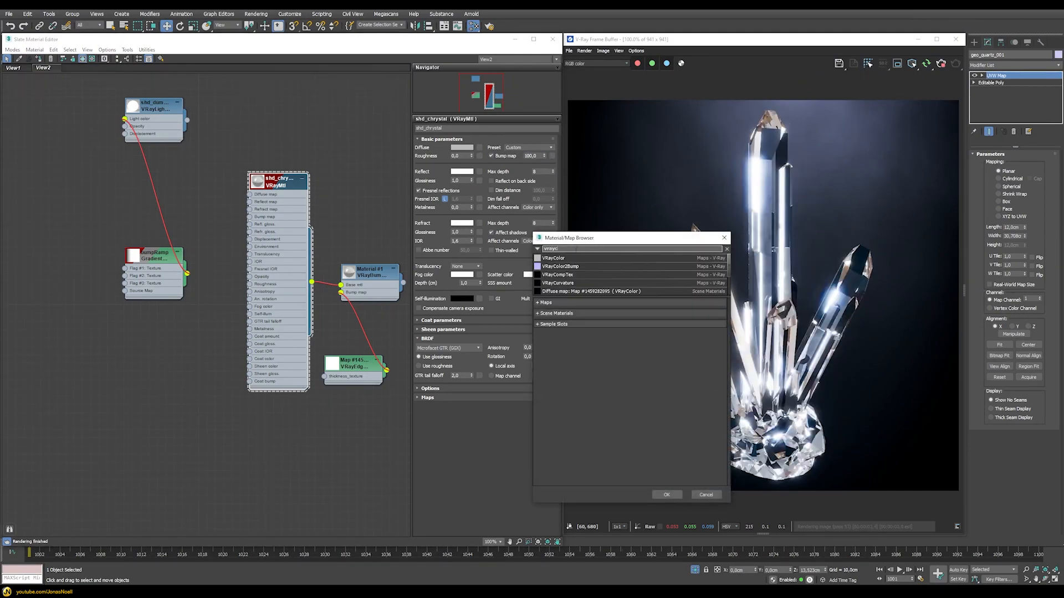
{"action": "double_click", "coordinate": [561, 266]}
{"action": "left_click_drag", "start_coordinate": [177, 219], "coordinate": [202, 343]}
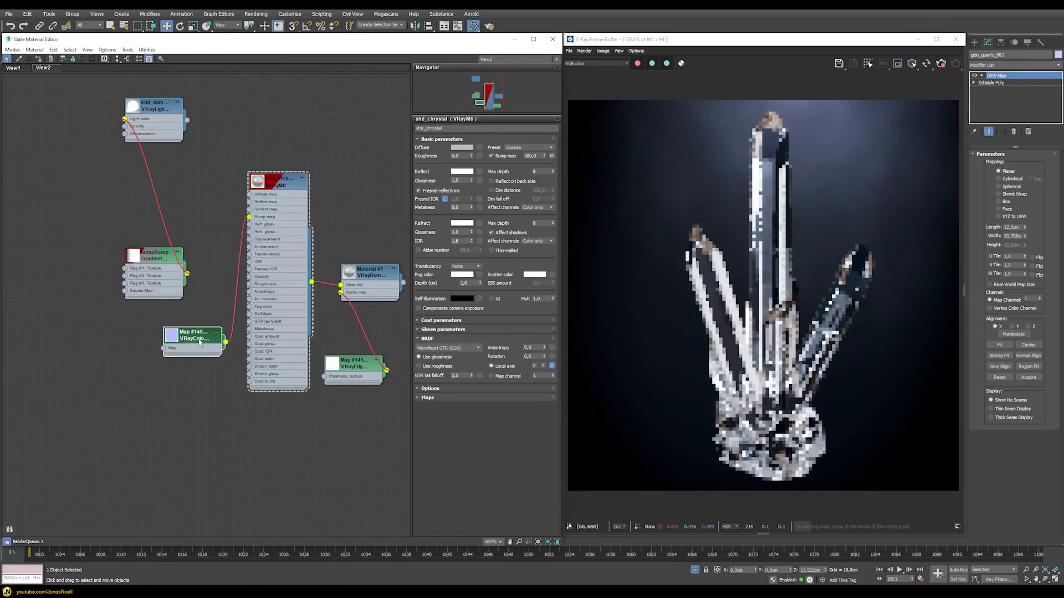
{"action": "double_click", "coordinate": [200, 335]}
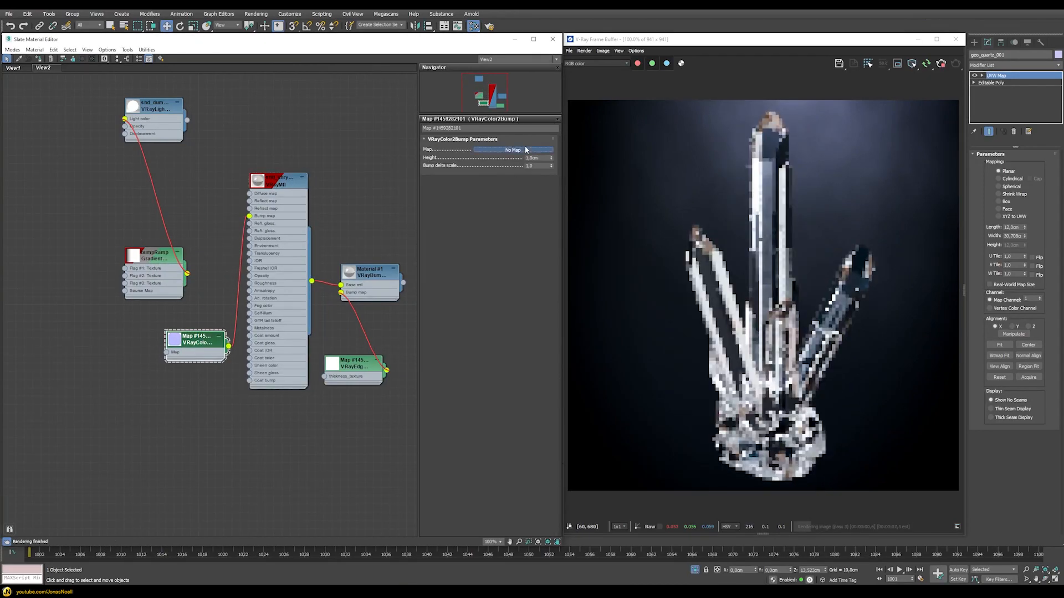
Step: Add a Composite map to the VRayColor2Bump's map slot, place its node beside it, and open its parameters
{"action": "left_click", "coordinate": [525, 149]}
{"action": "type", "text": "com"}
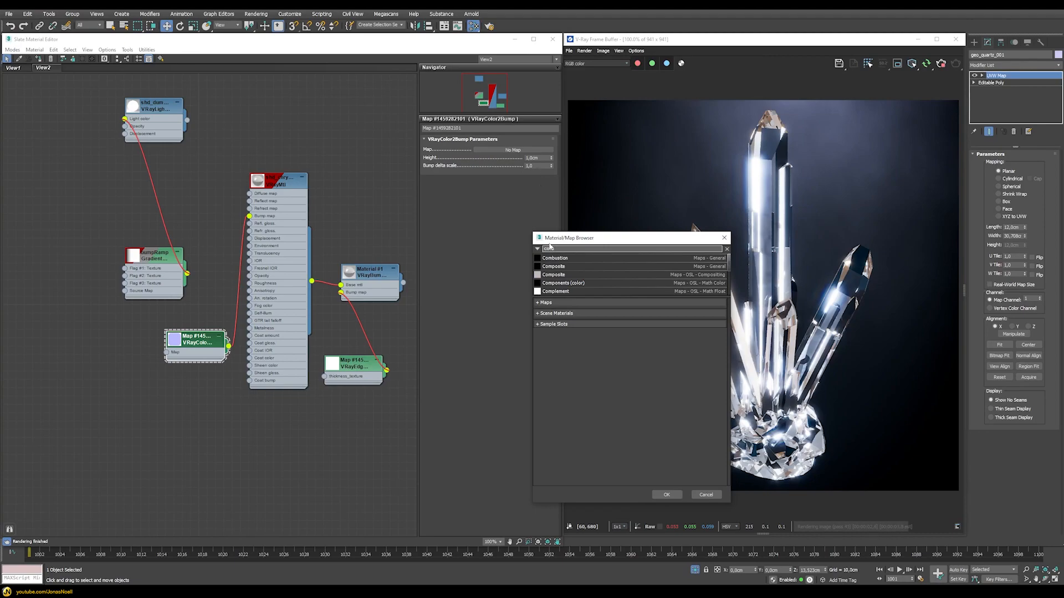
{"action": "double_click", "coordinate": [554, 266]}
{"action": "left_click_drag", "start_coordinate": [91, 343], "coordinate": [99, 343]}
{"action": "double_click", "coordinate": [95, 342]}
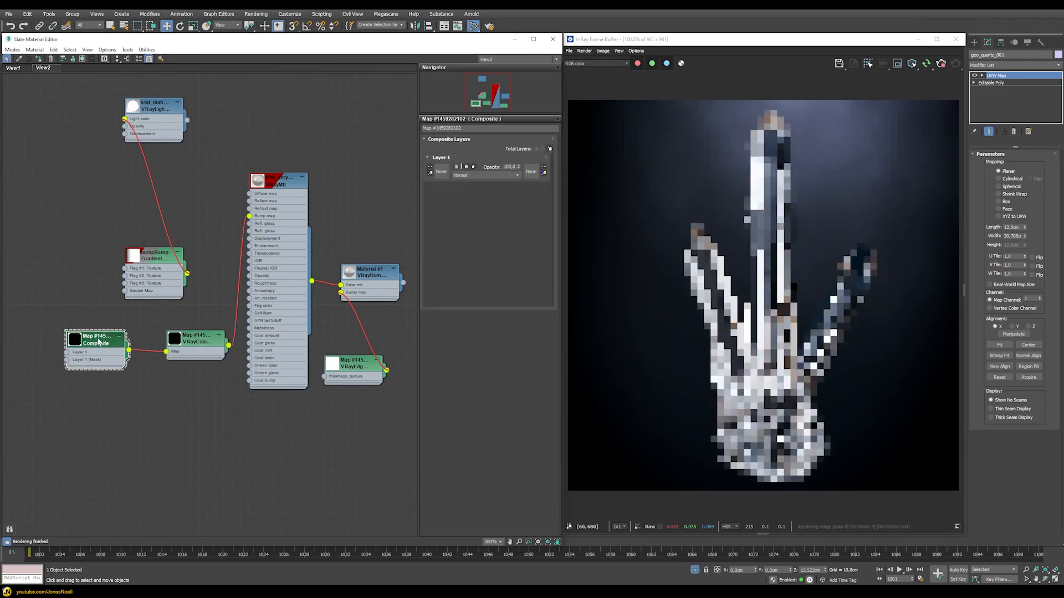
Step: Load a Noise map into Composite Layer 1, place its node below the Composite, and open its parameters
{"action": "left_click", "coordinate": [441, 174]}
{"action": "double_click", "coordinate": [560, 313]}
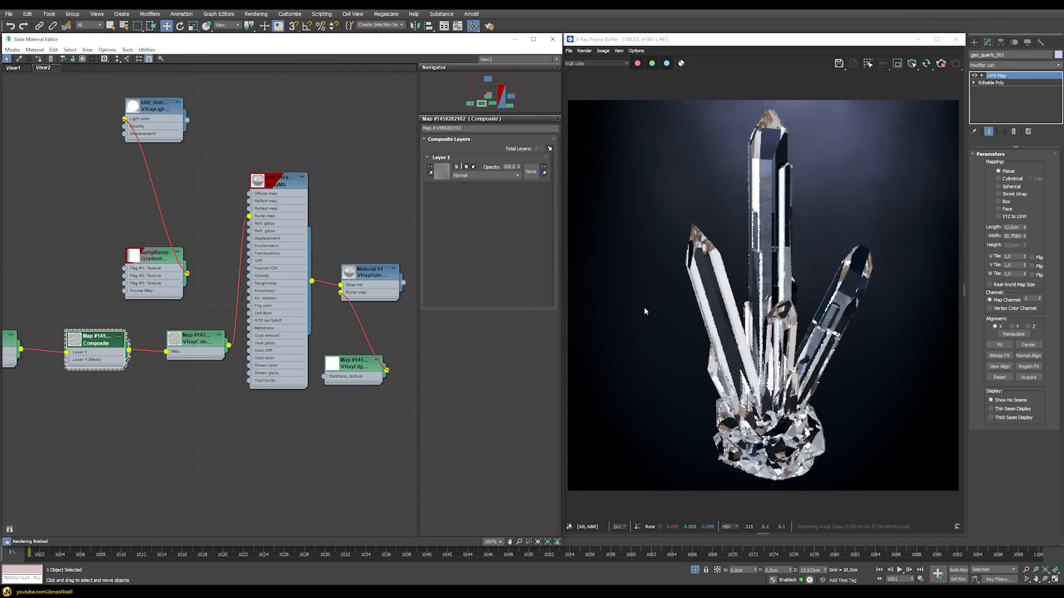
{"action": "middle_click_drag", "start_coordinate": [231, 389], "coordinate": [272, 394]}
{"action": "left_click_drag", "start_coordinate": [31, 349], "coordinate": [57, 406]}
{"action": "double_click", "coordinate": [76, 408]}
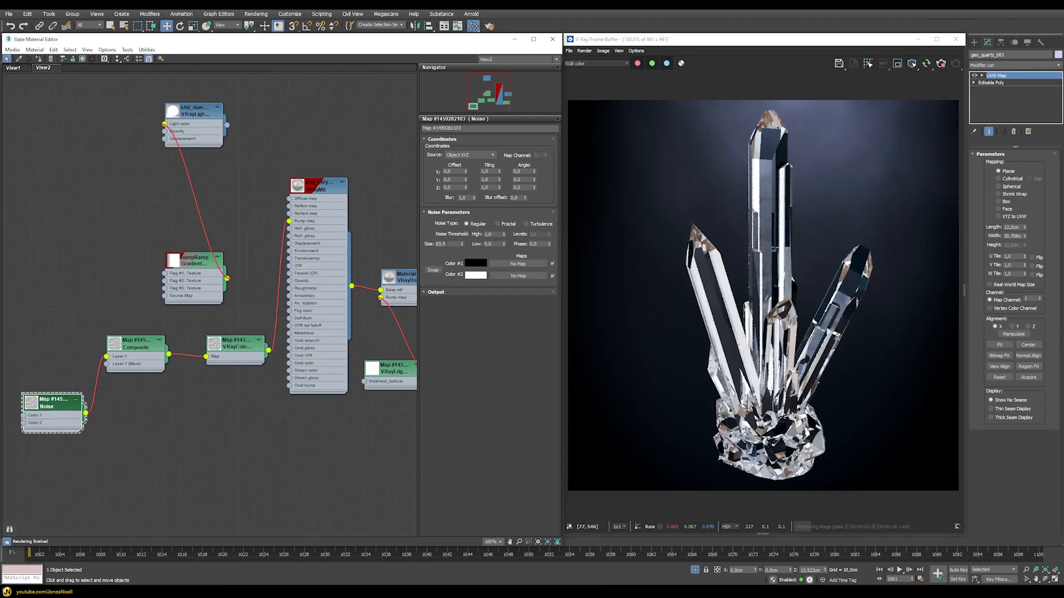
Step: Set the Noise map's size to 1, its noise type to Fractal and its levels to 10
{"action": "double_click", "coordinate": [443, 244]}
{"action": "type", "text": "1"}
{"action": "key", "text": "Return"}
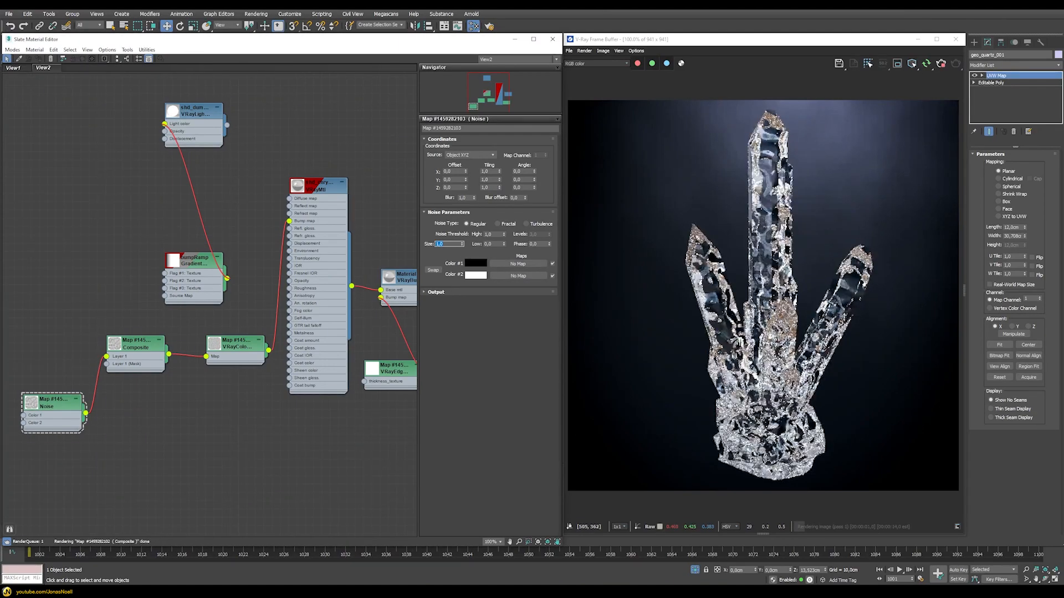
{"action": "left_click", "coordinate": [498, 223]}
{"action": "double_click", "coordinate": [535, 234]}
{"action": "type", "text": "10"}
{"action": "key", "text": "Return"}
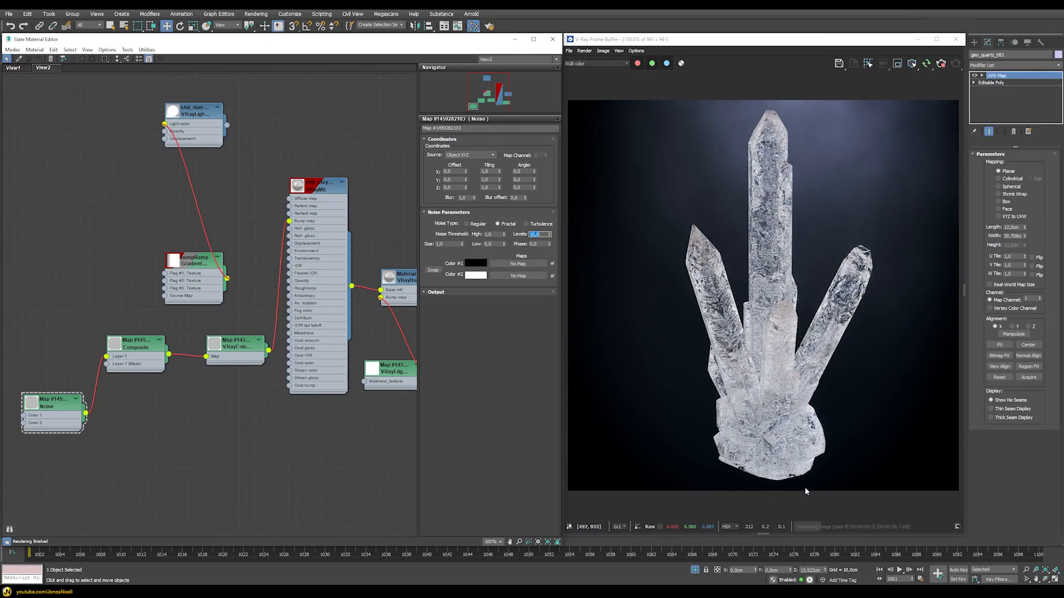
Step: Add a second layer to the Composite map, load a VRayColor map into it, and place that node above Noise
{"action": "left_click", "coordinate": [134, 343]}
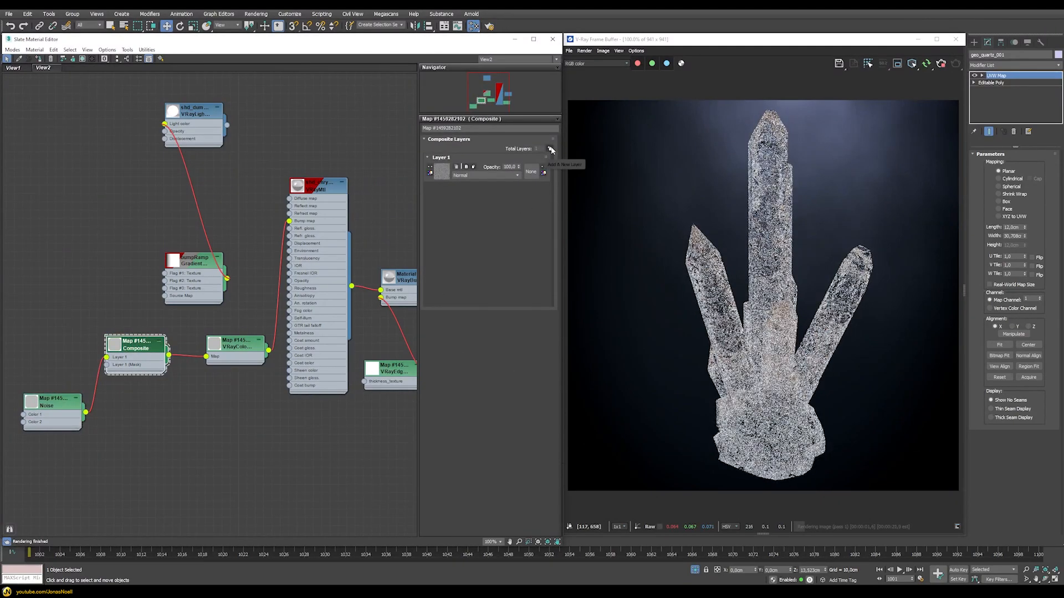
{"action": "left_click", "coordinate": [550, 149]}
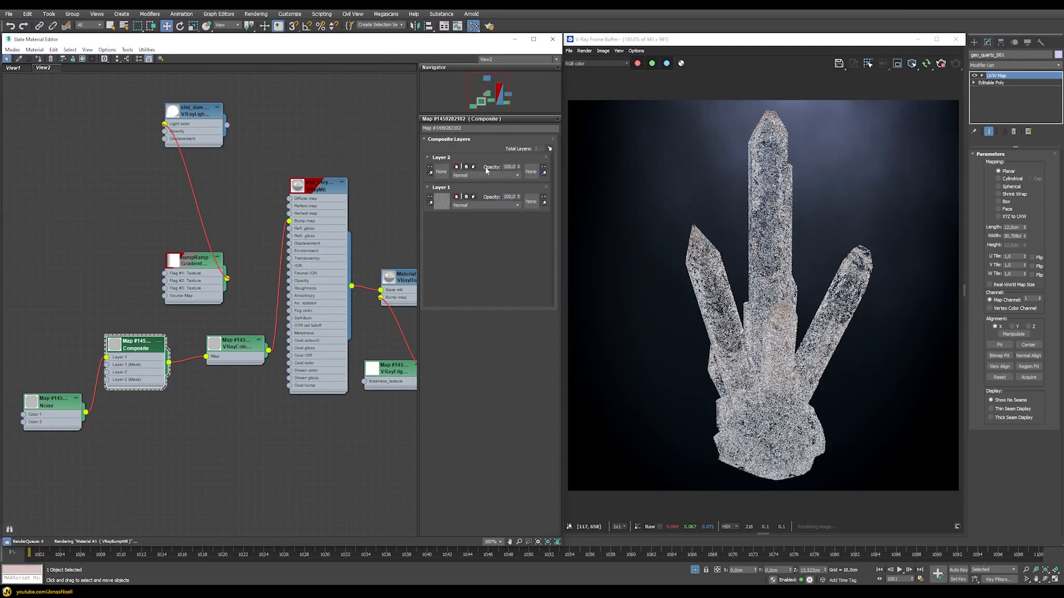
{"action": "left_click", "coordinate": [441, 172]}
{"action": "type", "text": "vrayc"}
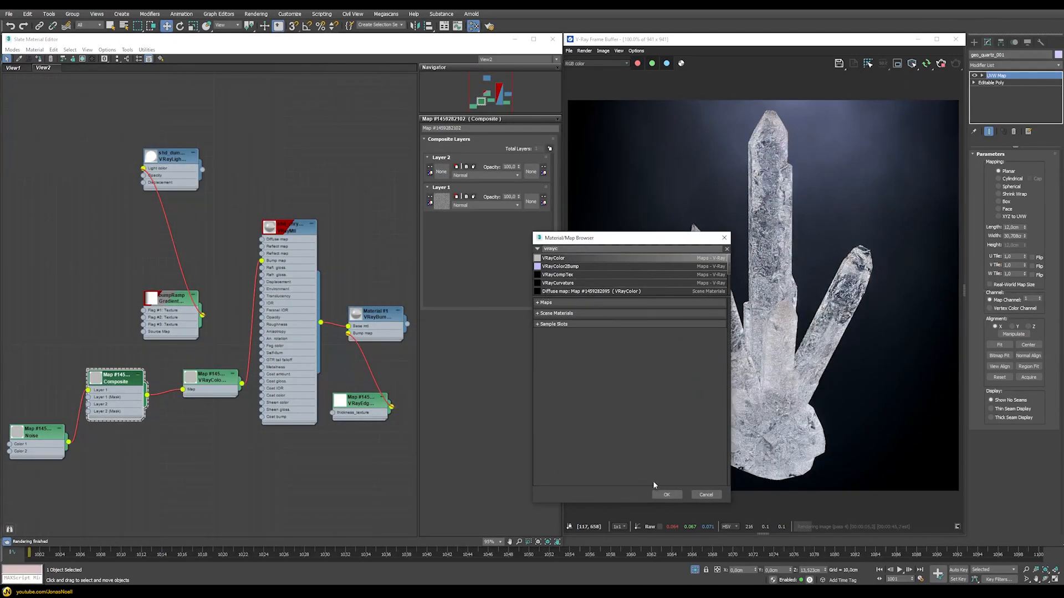
{"action": "left_click", "coordinate": [663, 493]}
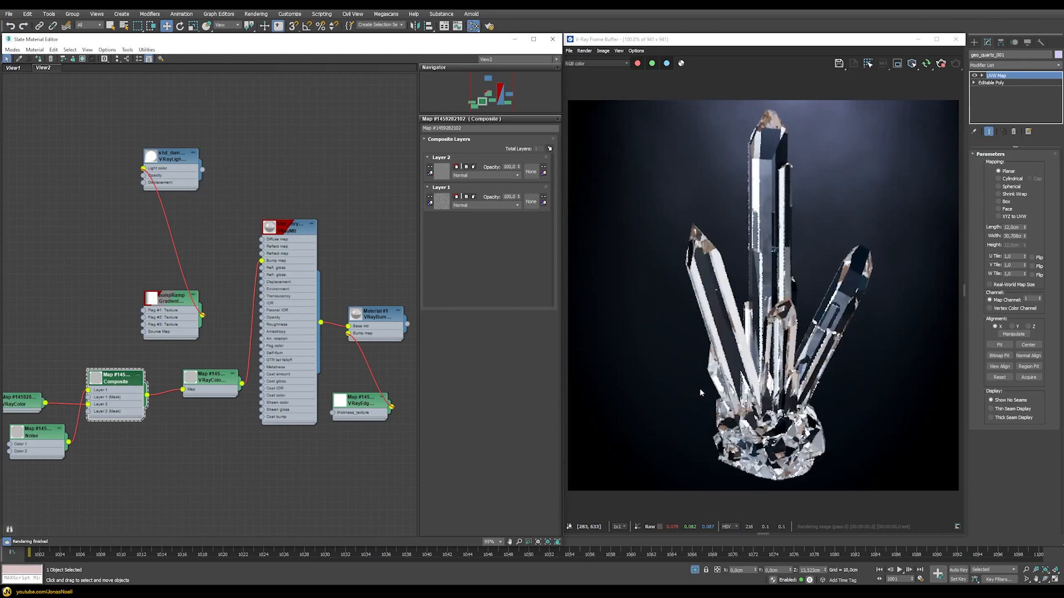
{"action": "middle_click_drag", "start_coordinate": [196, 436], "coordinate": [229, 430]}
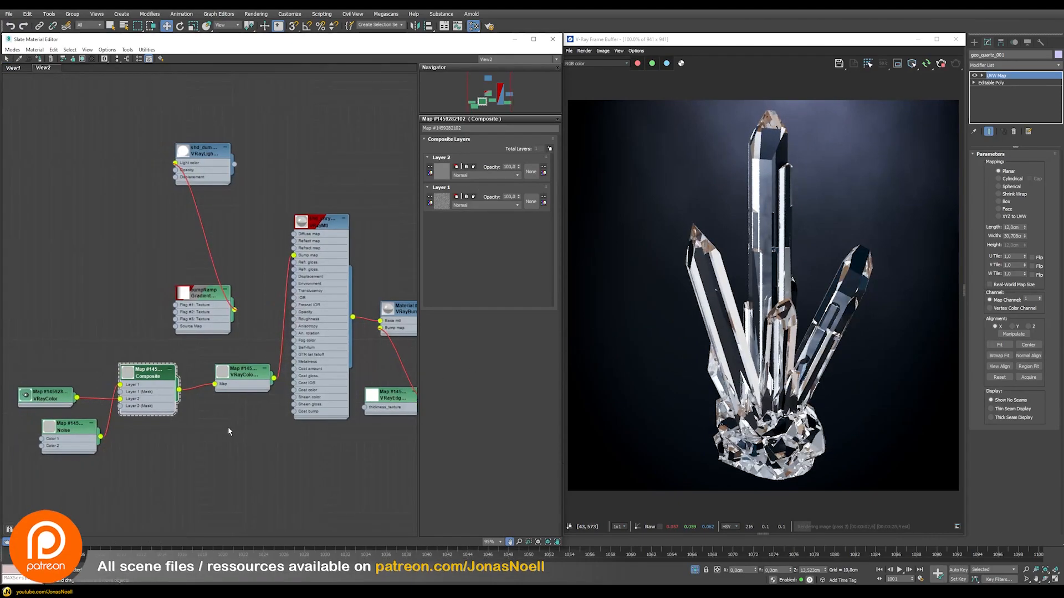
{"action": "left_click_drag", "start_coordinate": [57, 399], "coordinate": [81, 399]}
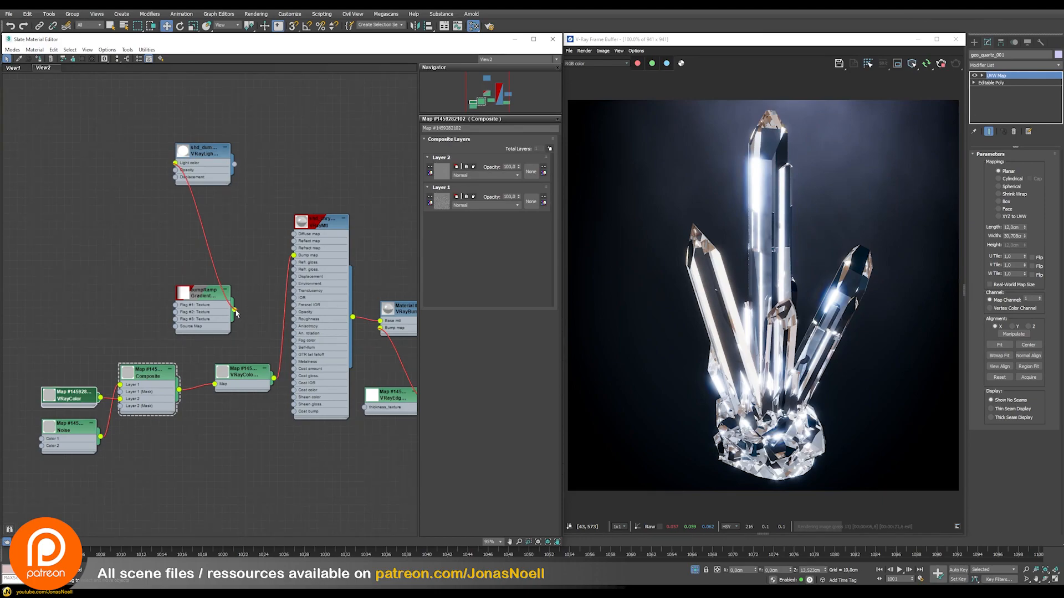
Step: Connect the bumpRamp gradient as an instance to the mask slot of Composite Layer 2
{"action": "left_click_drag", "start_coordinate": [234, 309], "coordinate": [531, 173]}
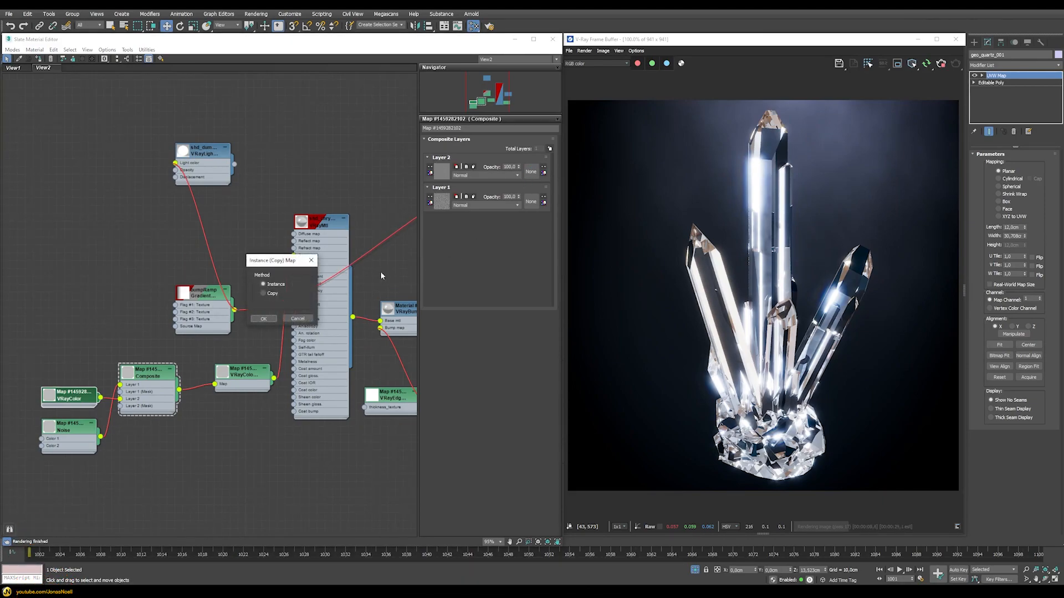
{"action": "left_click", "coordinate": [264, 319]}
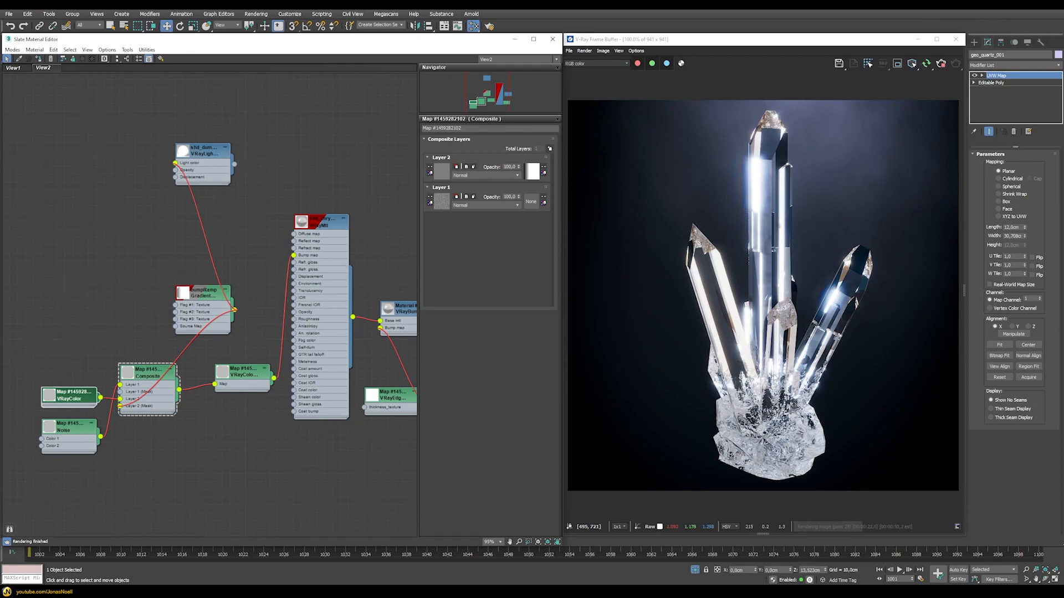
Step: Delete the shd_dummy material node and tidy the graph by moving bumpRamp below Noise and the Composite node closer to VRayColor2Bump
{"action": "left_click_drag", "start_coordinate": [273, 117], "coordinate": [153, 203]}
{"action": "key", "text": "Delete"}
{"action": "left_click_drag", "start_coordinate": [198, 297], "coordinate": [61, 467]}
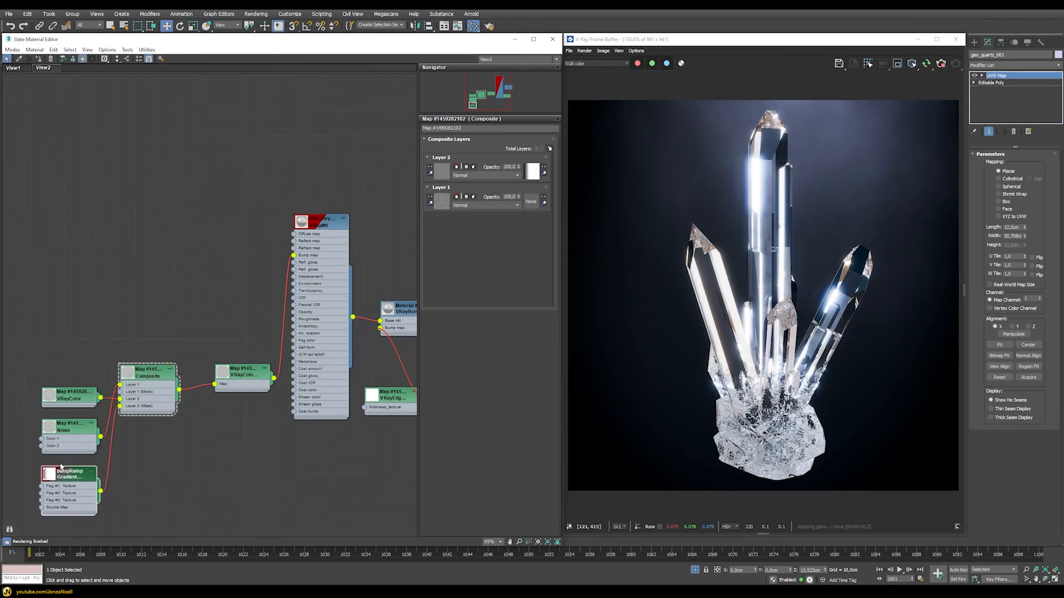
{"action": "left_click_drag", "start_coordinate": [148, 376], "coordinate": [164, 376]}
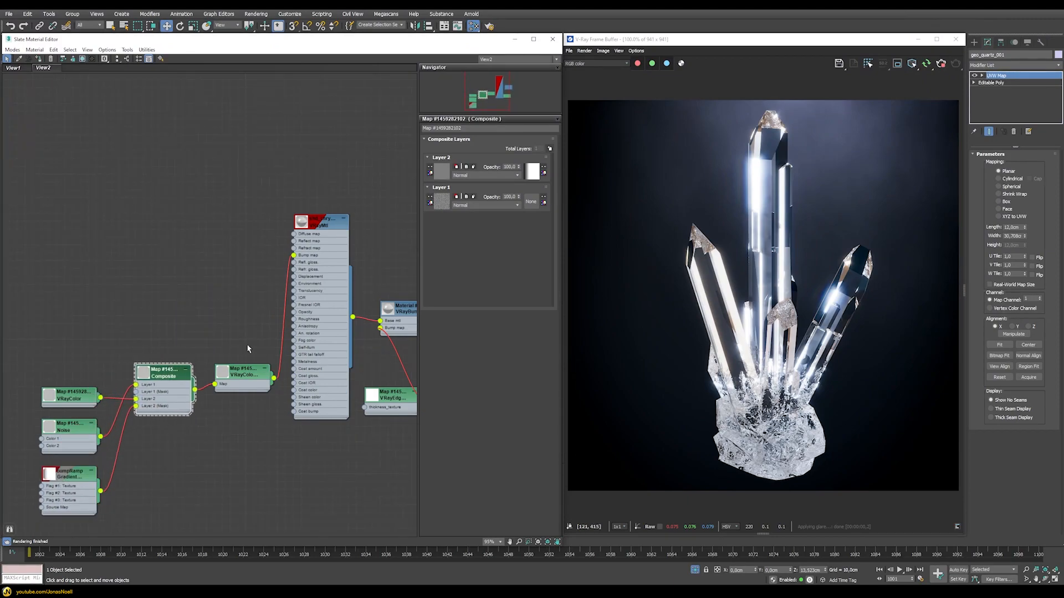
Step: Set the VRayColor2Bump map's height to 0,5 cm
{"action": "double_click", "coordinate": [240, 373]}
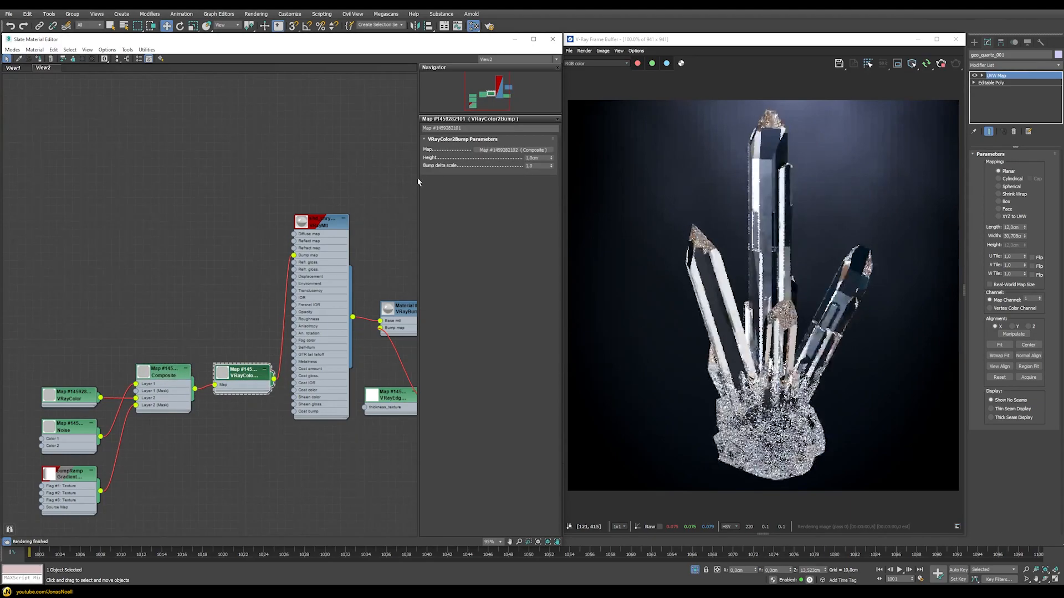
{"action": "double_click", "coordinate": [532, 158]}
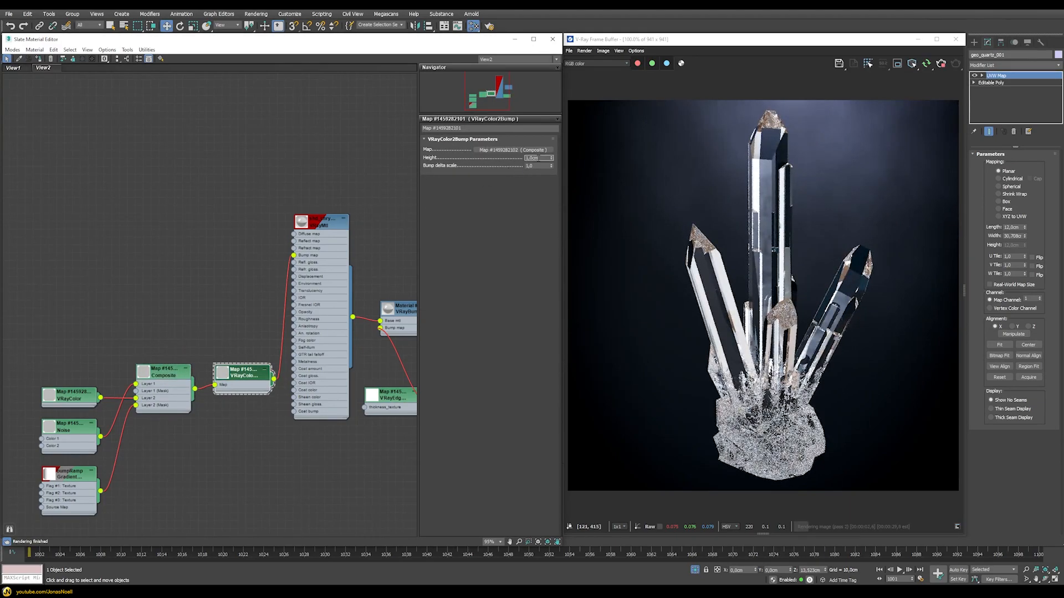
{"action": "type", "text": ",5"}
{"action": "key", "text": "Return"}
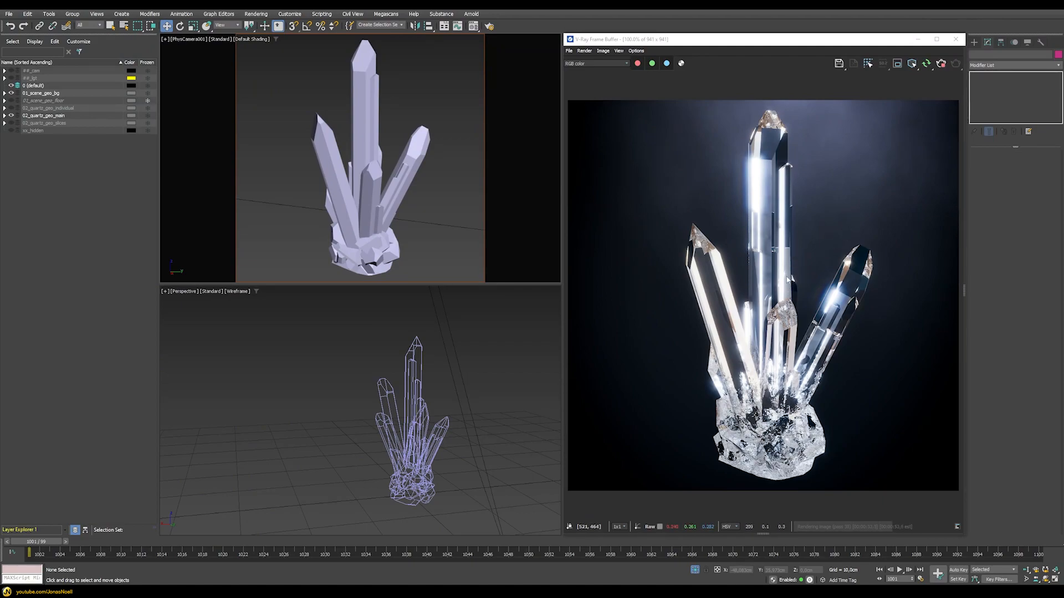
Step: Unhide the 02_quartz_geo_slices layer and examine the slices inside the crystal in the render
{"action": "left_click", "coordinate": [11, 123]}
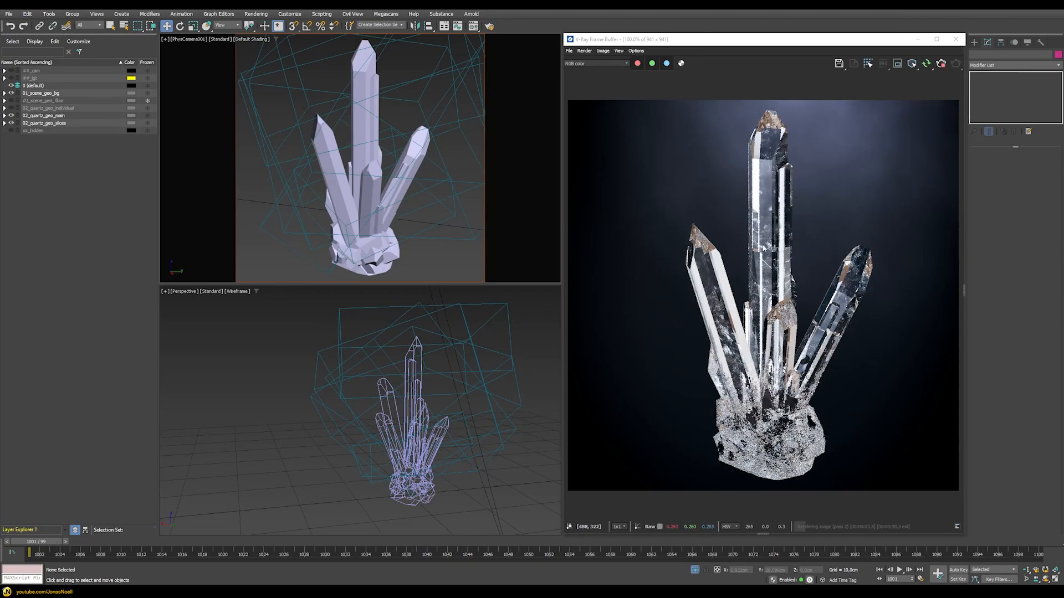
{"action": "scroll", "coordinate": [756, 230], "scroll_direction": "up", "scroll_amount": 2}
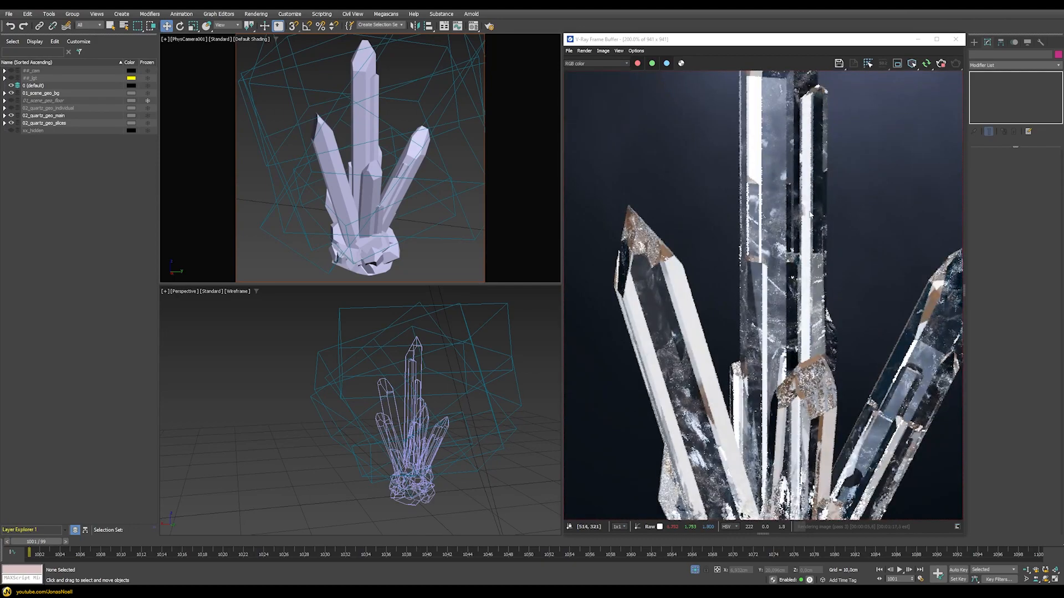
{"action": "scroll", "coordinate": [811, 265], "scroll_direction": "down", "scroll_amount": 2}
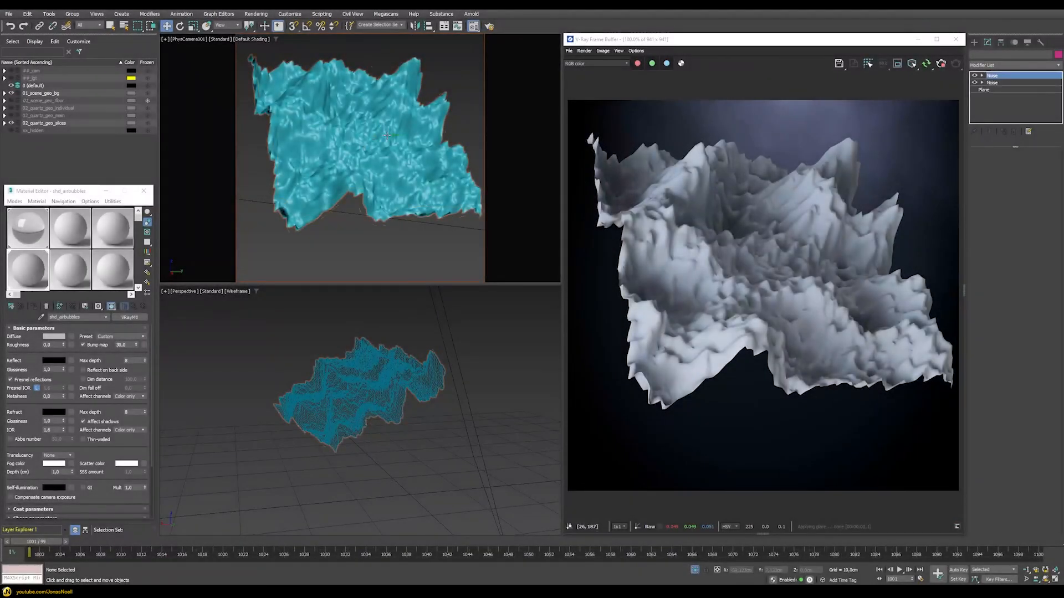
Step: Review the parameters of the slice object's base Plane and its two Noise modifiers
{"action": "left_click", "coordinate": [992, 89]}
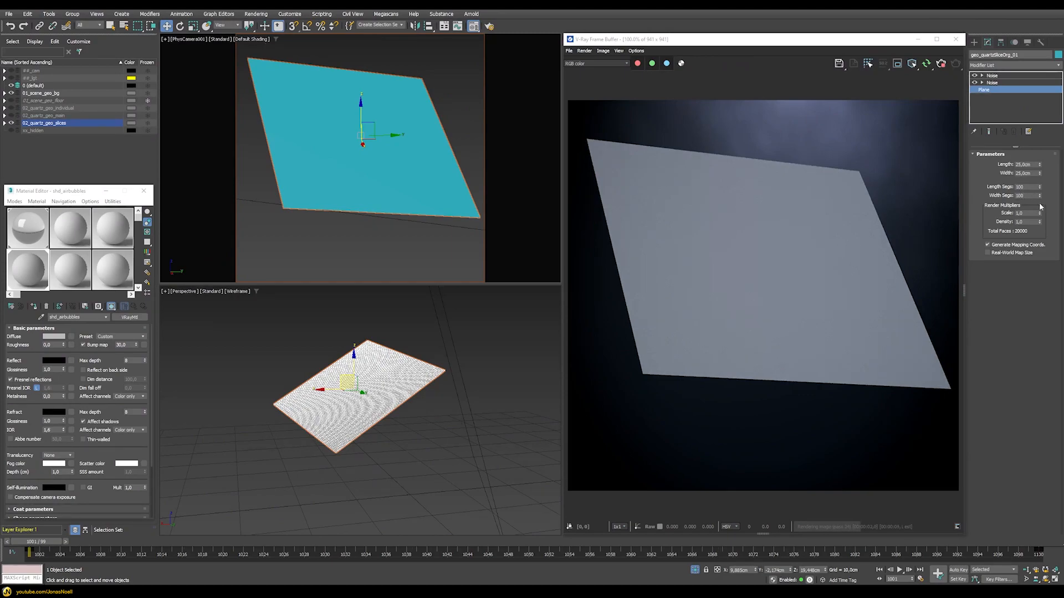
{"action": "left_click", "coordinate": [992, 82]}
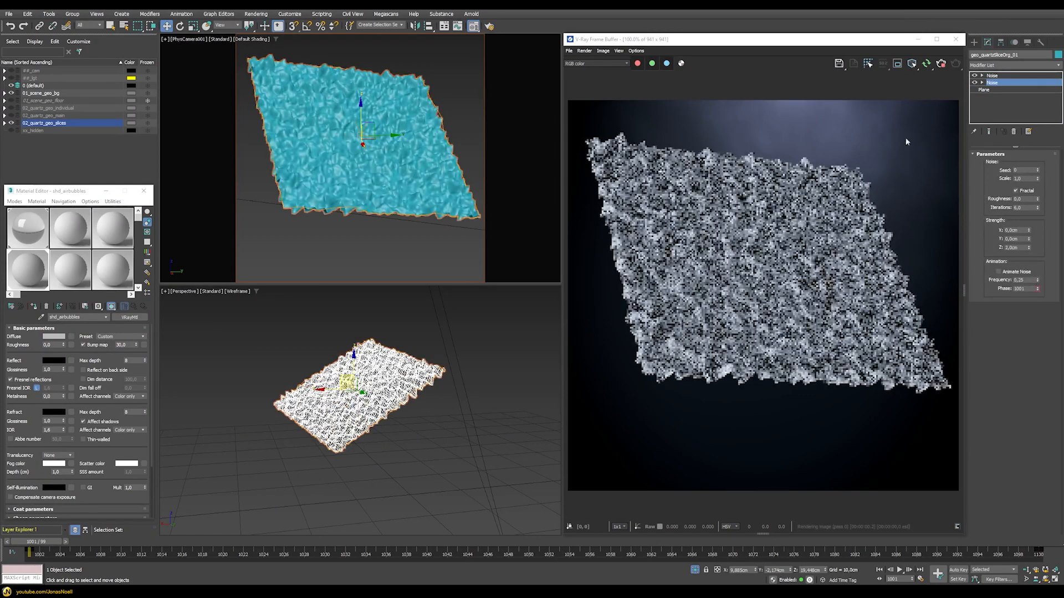
{"action": "left_click", "coordinate": [992, 75]}
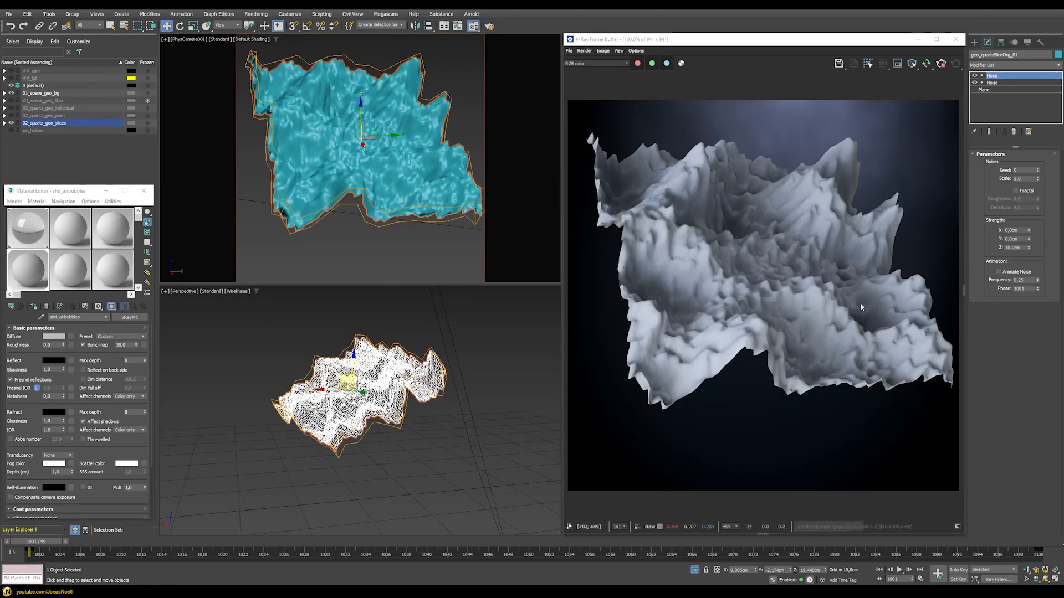
Step: Set the reflection and refraction colours of the shd_airbubbles material to white
{"action": "left_click", "coordinate": [57, 361]}
{"action": "left_click_drag", "start_coordinate": [160, 317], "coordinate": [175, 316]}
{"action": "left_click", "coordinate": [153, 348]}
{"action": "left_click", "coordinate": [54, 412]}
{"action": "left_click_drag", "start_coordinate": [152, 364], "coordinate": [178, 364]}
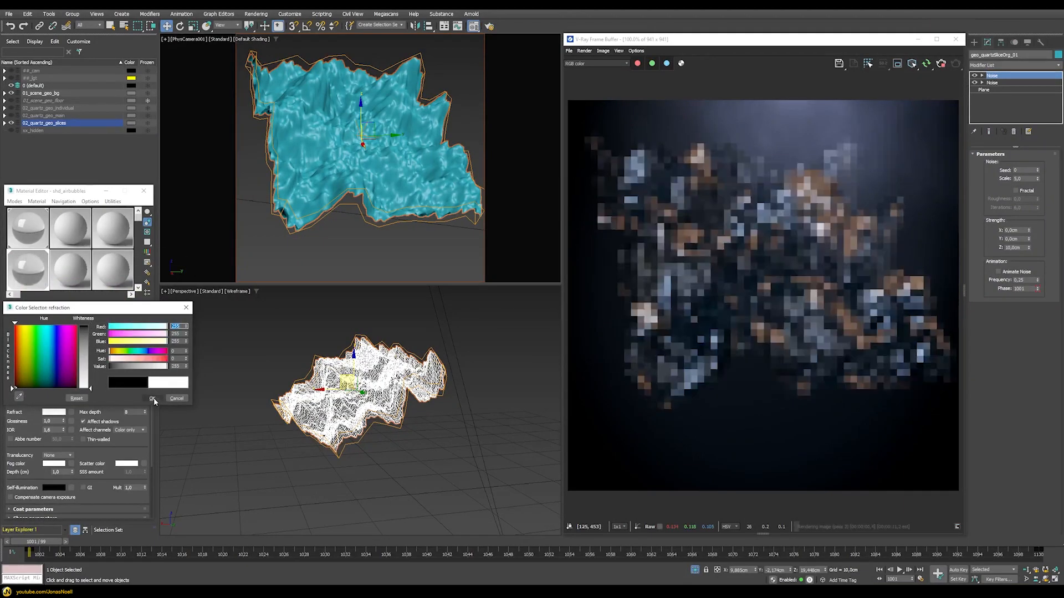
{"action": "left_click", "coordinate": [152, 398]}
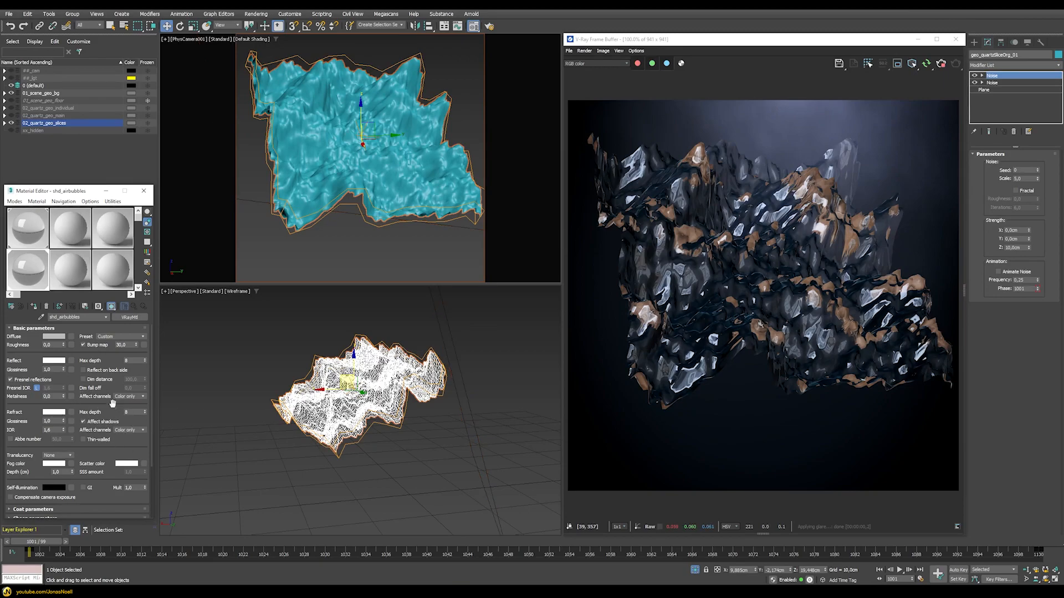
Step: Make the shd_airbubbles refraction thin-walled and set its IOR to 2,5
{"action": "left_click", "coordinate": [98, 441]}
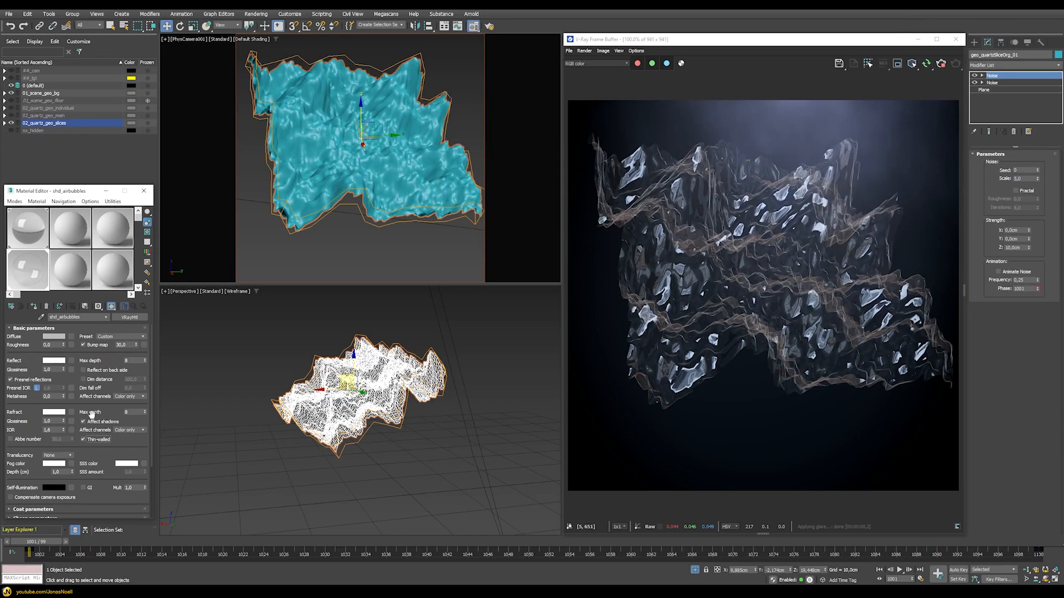
{"action": "double_click", "coordinate": [53, 429]}
{"action": "type", "text": "2,5"}
{"action": "key", "text": "Return"}
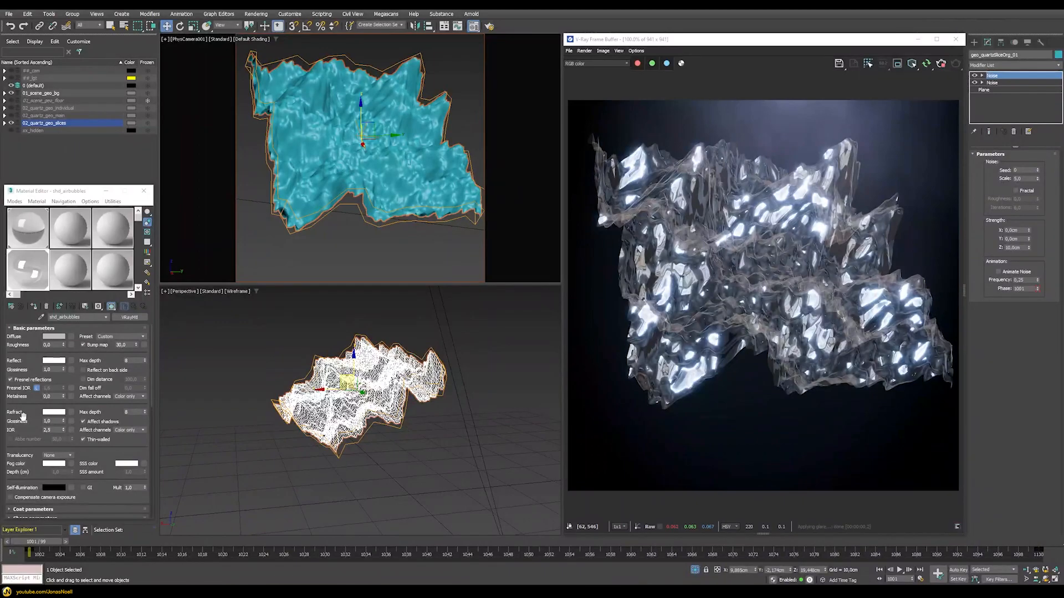
Step: Add a general Noise map to the opacity slot of shd_airbubbles
{"action": "scroll", "coordinate": [87, 356], "scroll_direction": "down", "scroll_amount": 10}
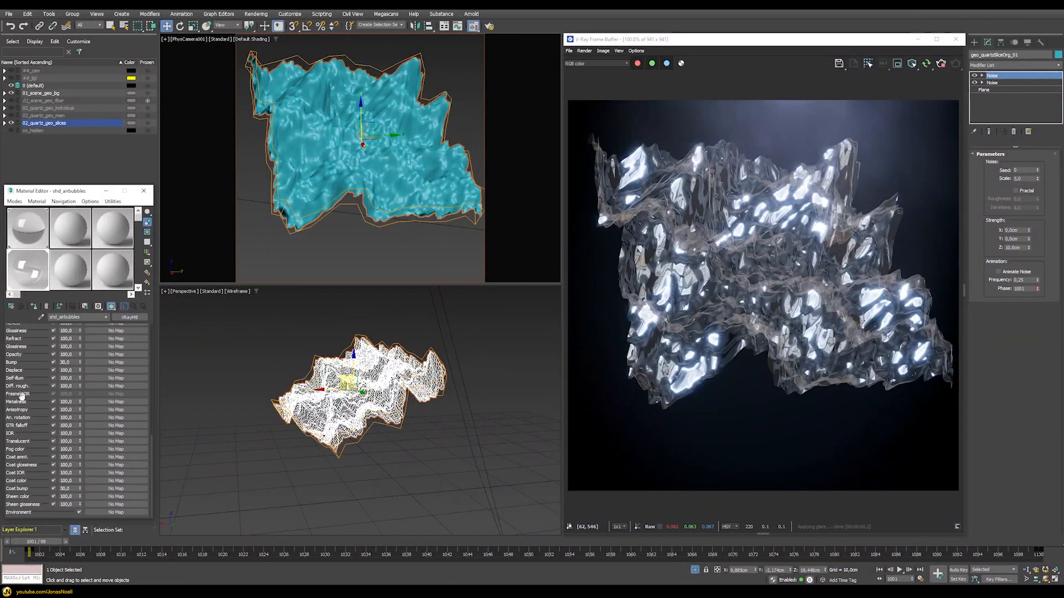
{"action": "left_click", "coordinate": [94, 356]}
{"action": "type", "text": "noise"}
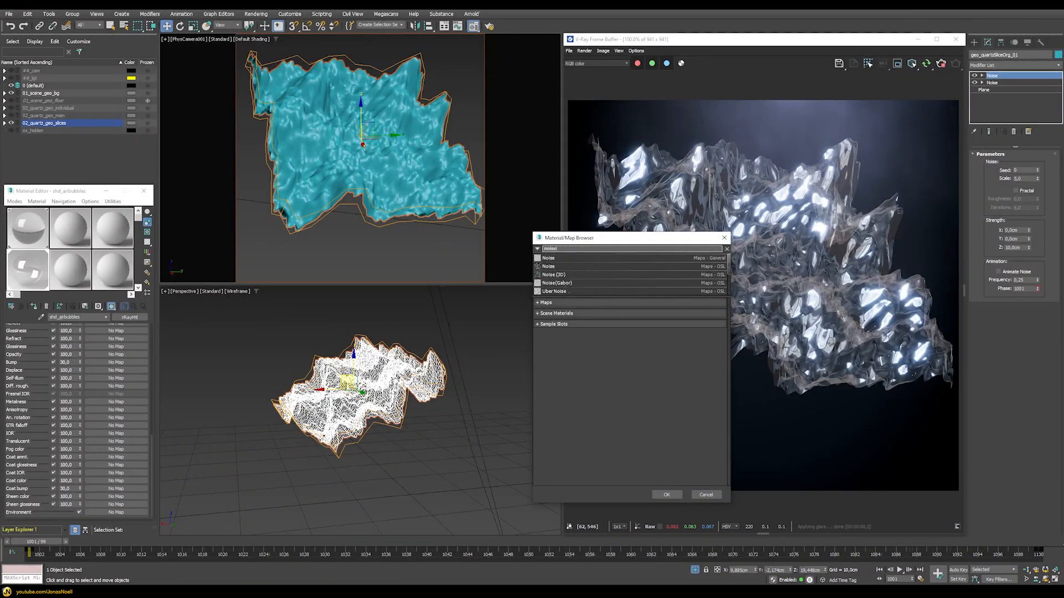
{"action": "double_click", "coordinate": [565, 261]}
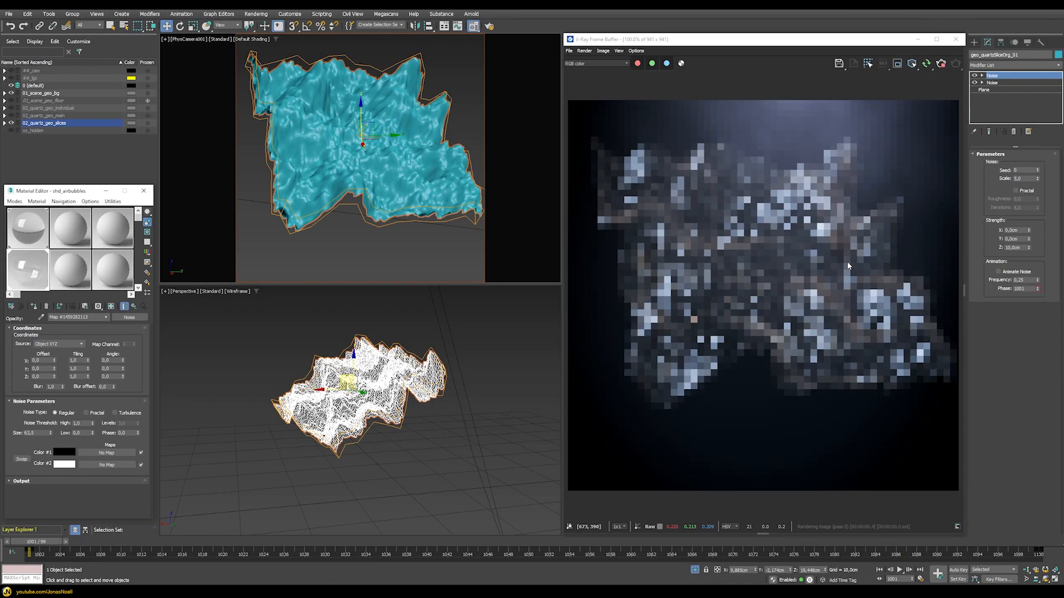
Step: Set the opacity Noise to the Turbulence type with size 1 and levels 10
{"action": "left_click", "coordinate": [115, 413]}
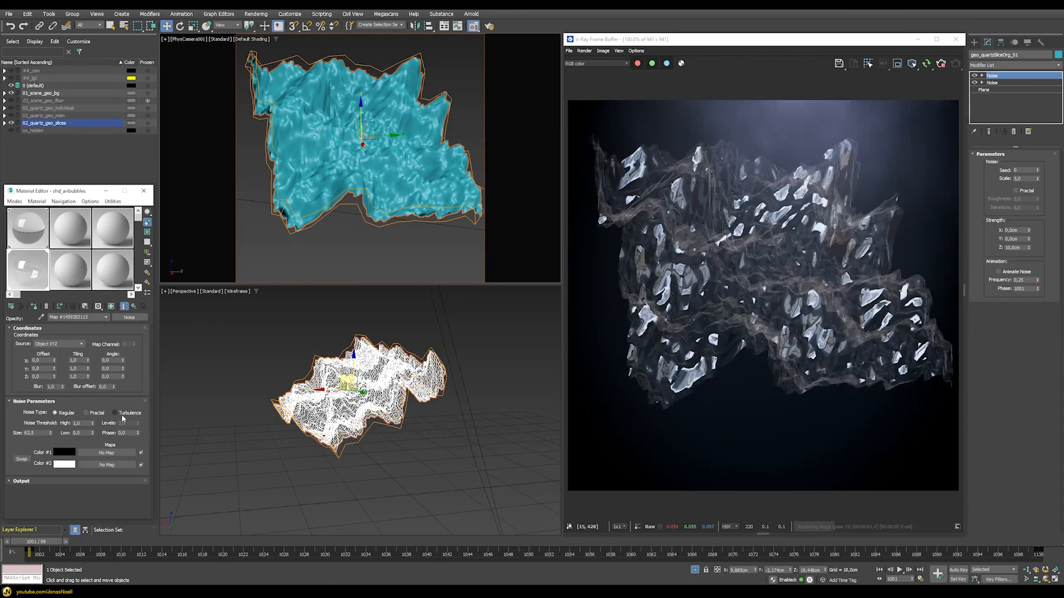
{"action": "double_click", "coordinate": [38, 433]}
{"action": "type", "text": "1"}
{"action": "key", "text": "Return"}
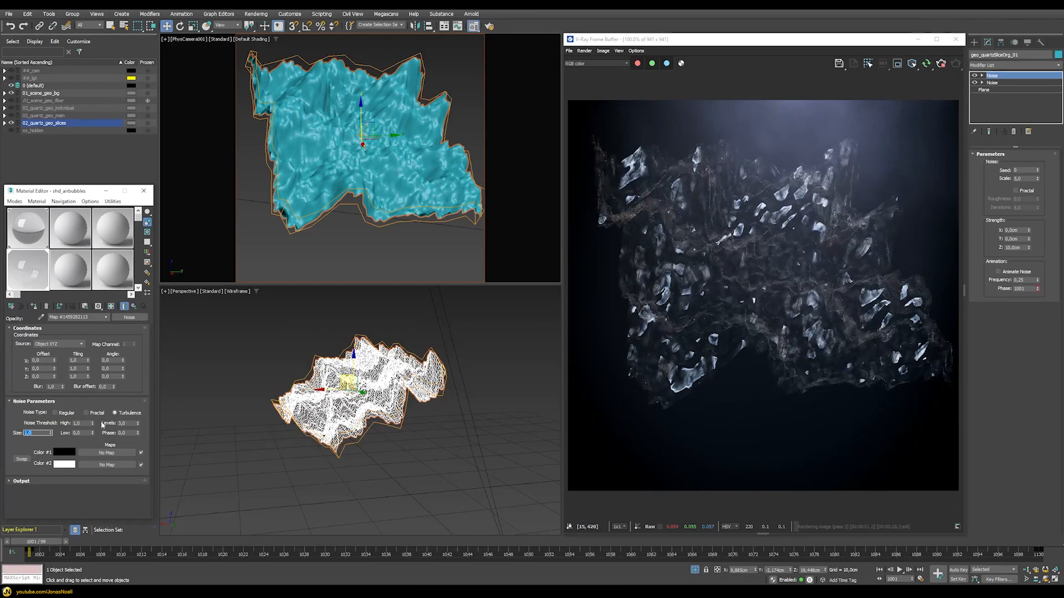
{"action": "double_click", "coordinate": [122, 423]}
{"action": "type", "text": "10"}
{"action": "key", "text": "Return"}
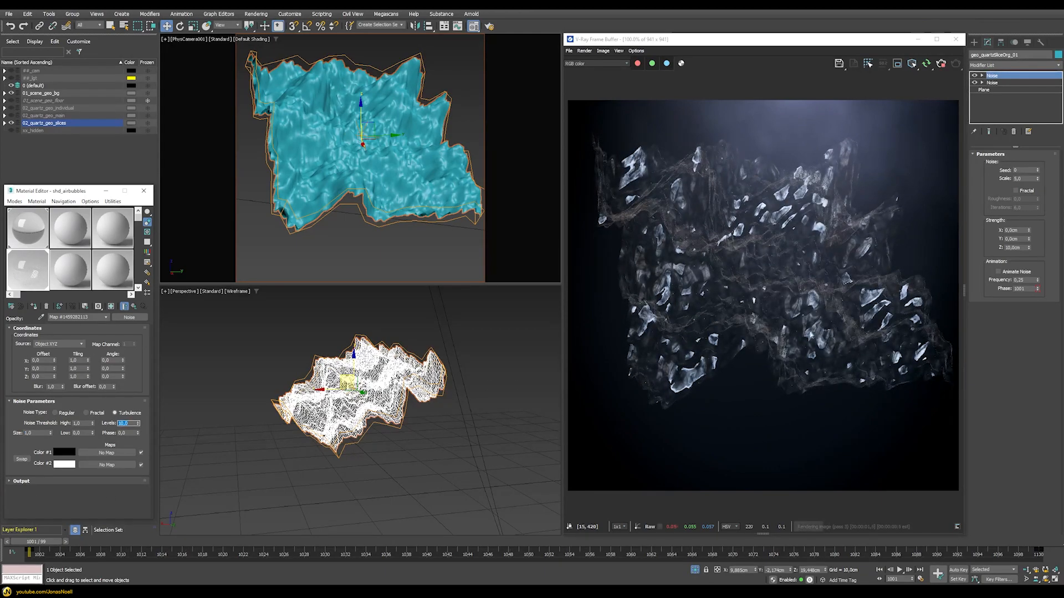
Step: Set the opacity Noise threshold to High 0,7 and Low 0,2
{"action": "double_click", "coordinate": [76, 424]}
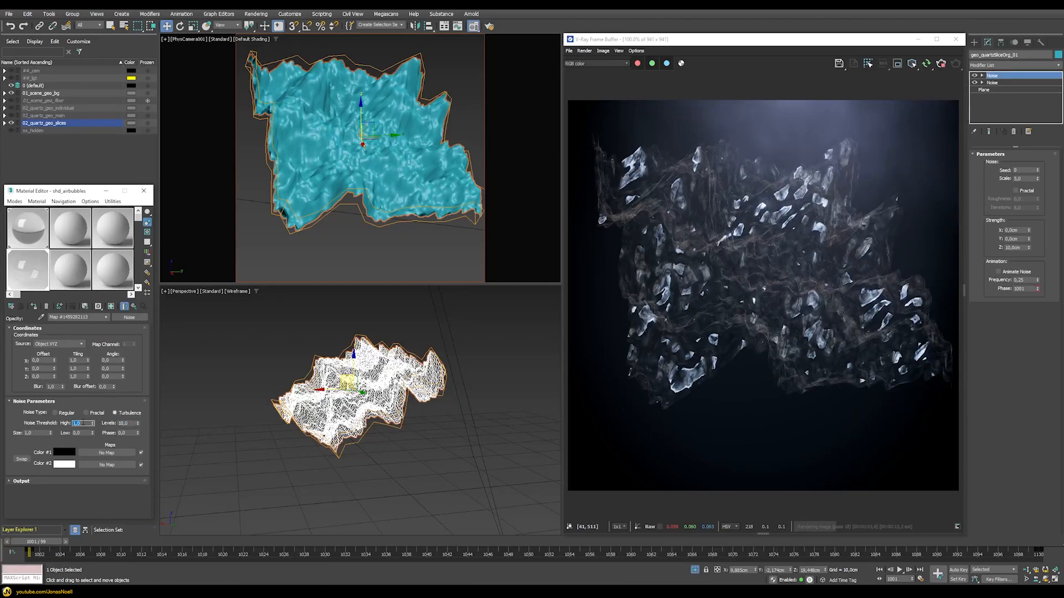
{"action": "type", "text": "0,7"}
{"action": "key", "text": "Return"}
{"action": "double_click", "coordinate": [77, 433]}
{"action": "type", "text": "0,2"}
{"action": "key", "text": "Return"}
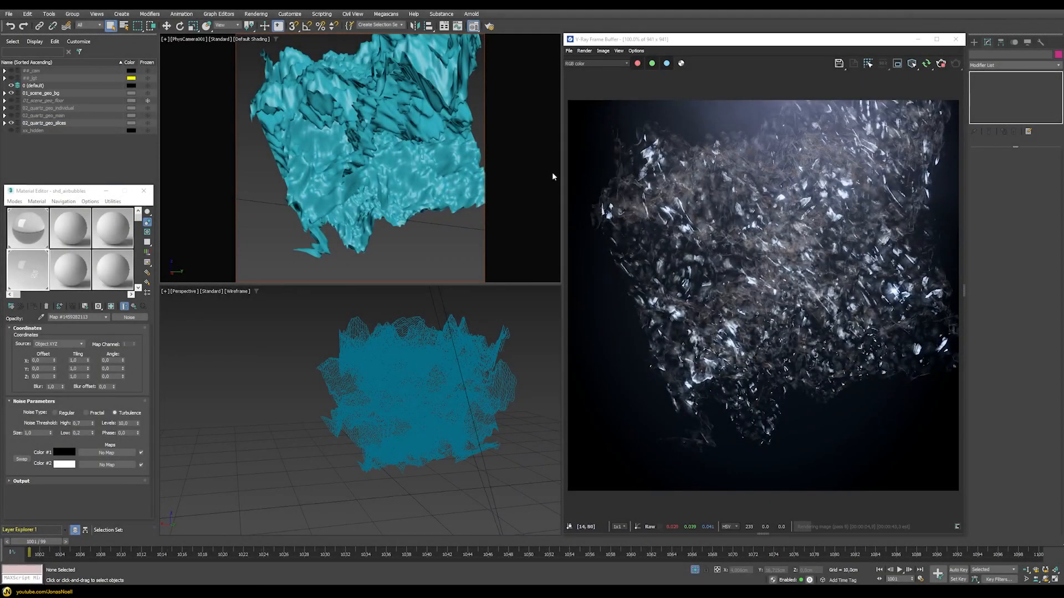
Step: Examine the individual quartz slice copies by selecting them one after another in the camera view
{"action": "left_click", "coordinate": [393, 142]}
{"action": "left_click", "coordinate": [404, 235]}
{"action": "left_click", "coordinate": [404, 203]}
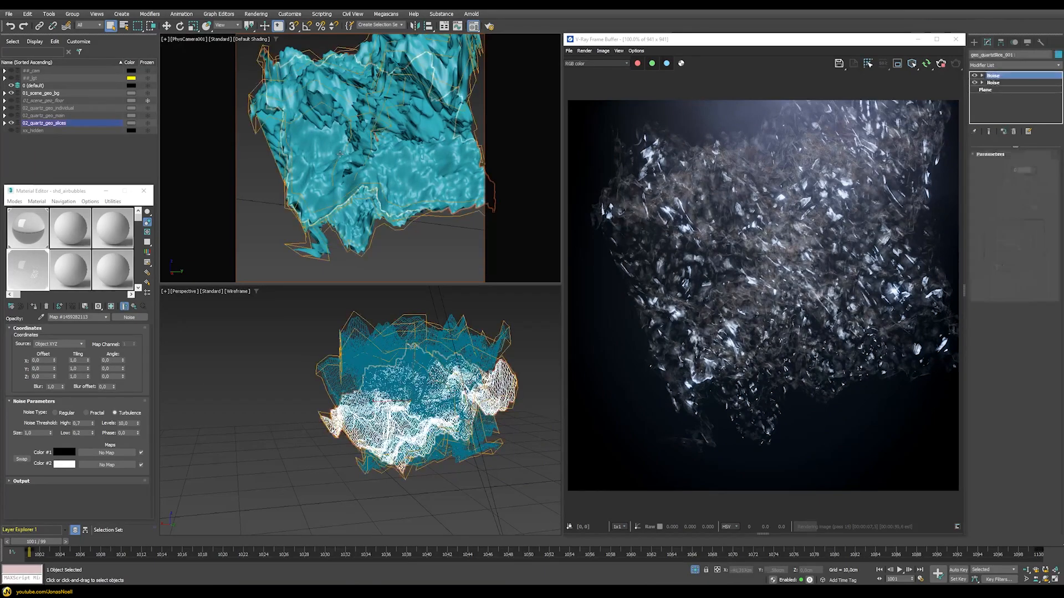
{"action": "left_click", "coordinate": [369, 218]}
{"action": "left_click", "coordinate": [367, 110]}
{"action": "left_click", "coordinate": [432, 91]}
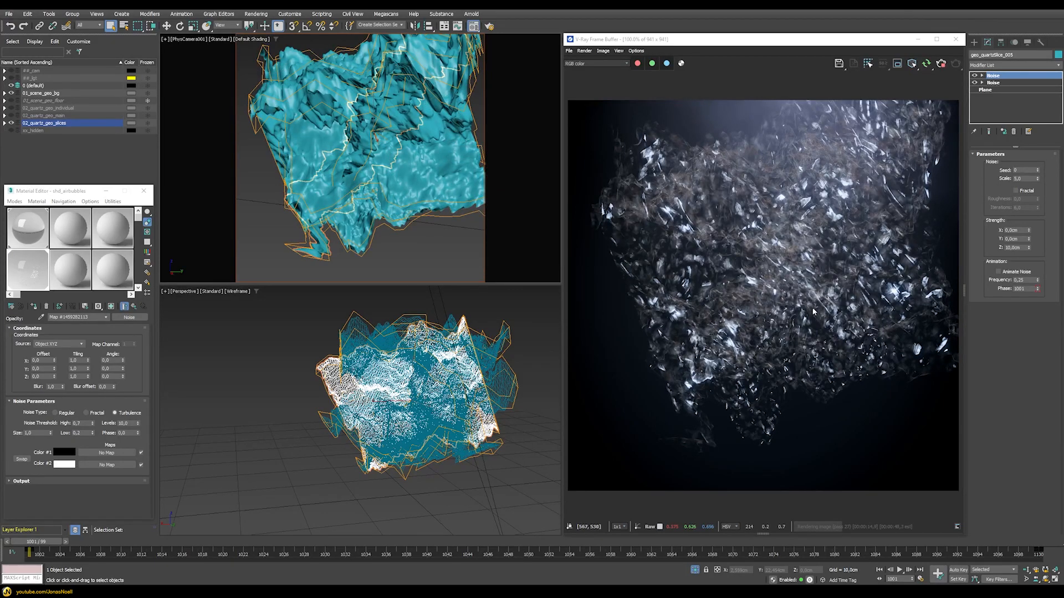
Step: Unhide the 02_quartz_geo_main layer and clear the object selection
{"action": "left_click", "coordinate": [12, 116]}
{"action": "left_click", "coordinate": [425, 255]}
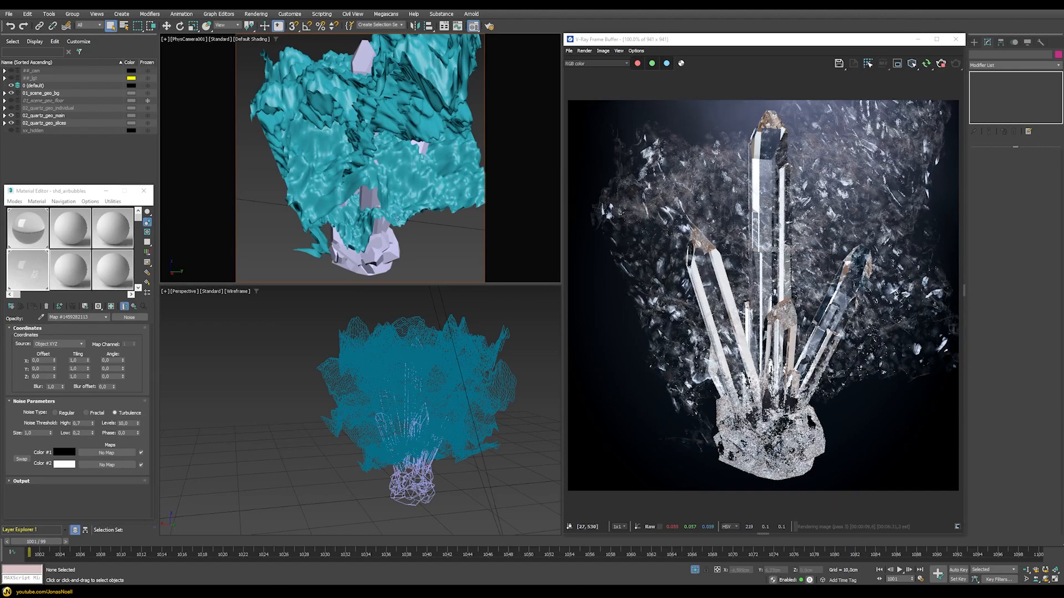
Step: Turn off Visible to Camera, Receive Shadows and Cast Shadows for all objects on the 02_quartz_geo_slices layer
{"action": "double_click", "coordinate": [59, 123]}
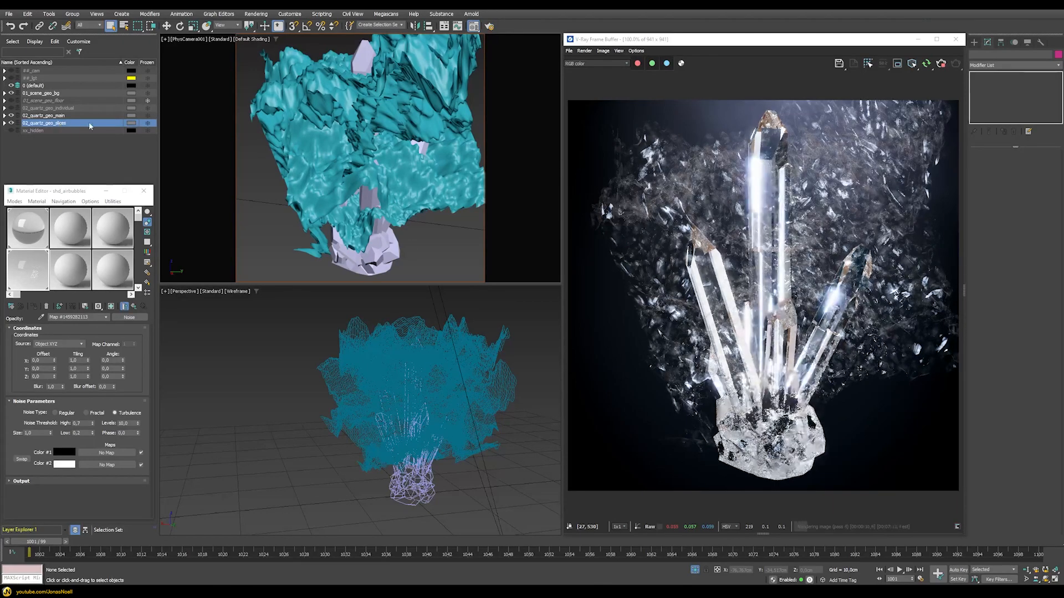
{"action": "right_click", "coordinate": [395, 170]}
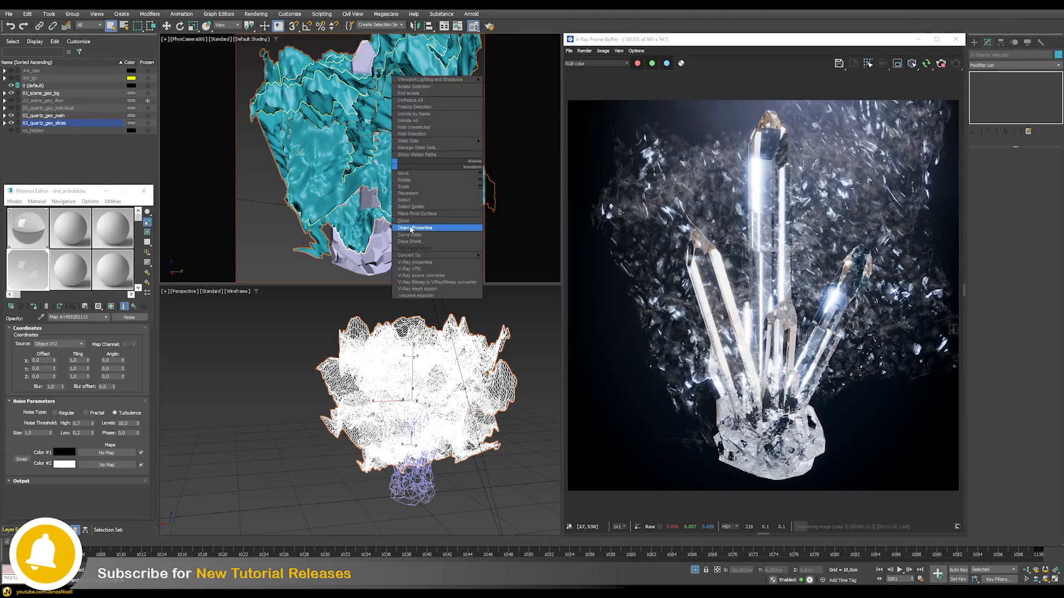
{"action": "left_click", "coordinate": [409, 227]}
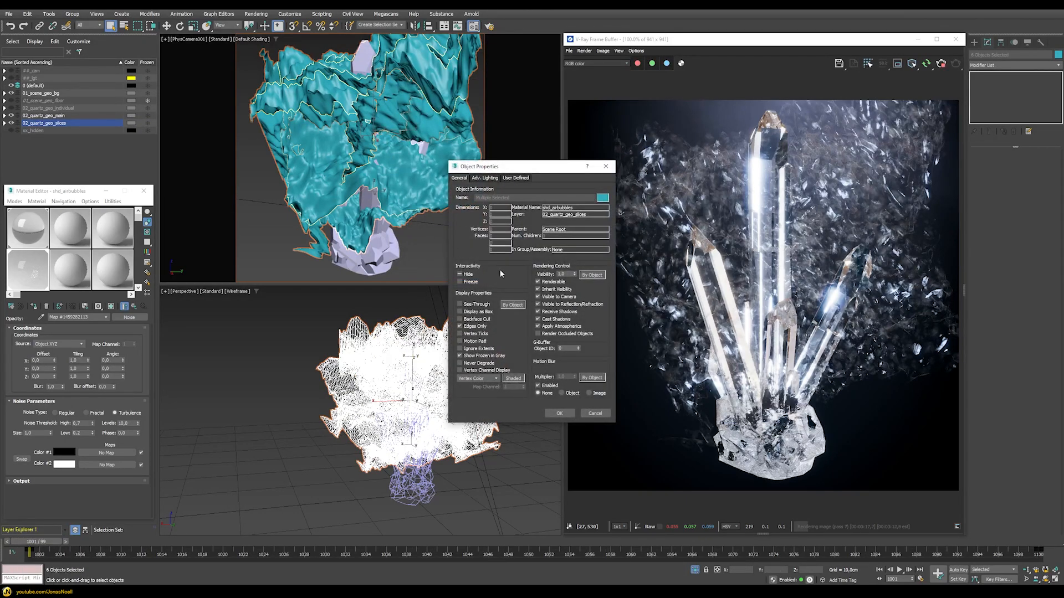
{"action": "left_click", "coordinate": [546, 300]}
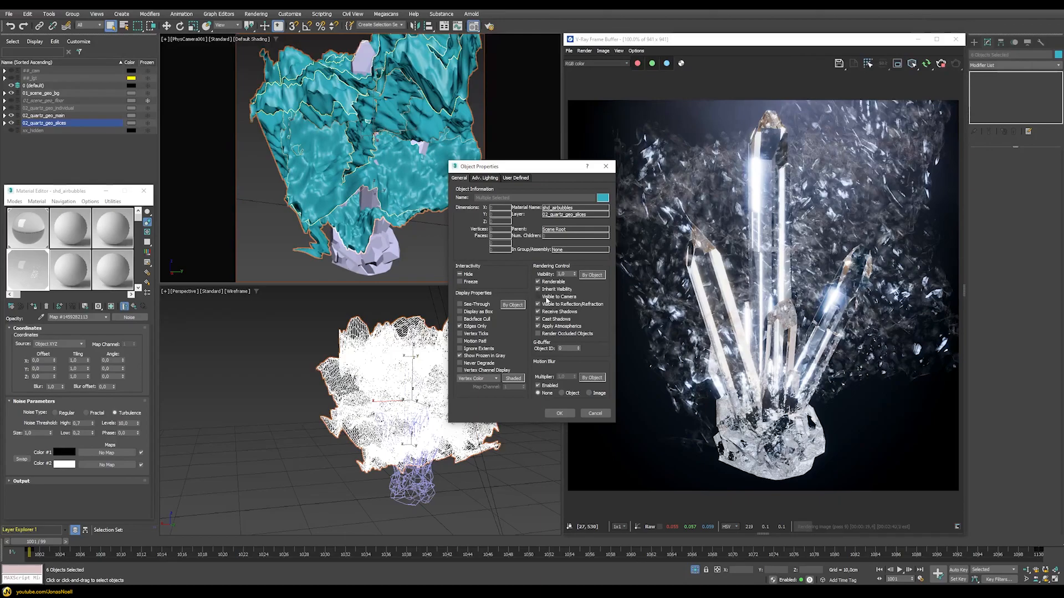
{"action": "left_click", "coordinate": [559, 413]}
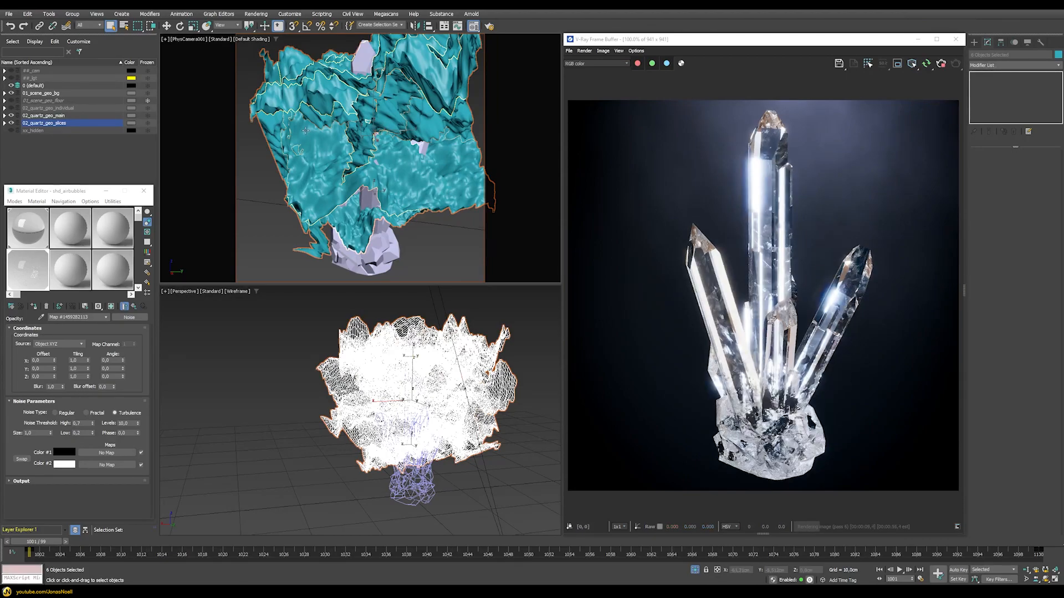
Step: Review the object properties of the selected slices, then clear the selection
{"action": "right_click", "coordinate": [307, 131]}
{"action": "left_click", "coordinate": [357, 193]}
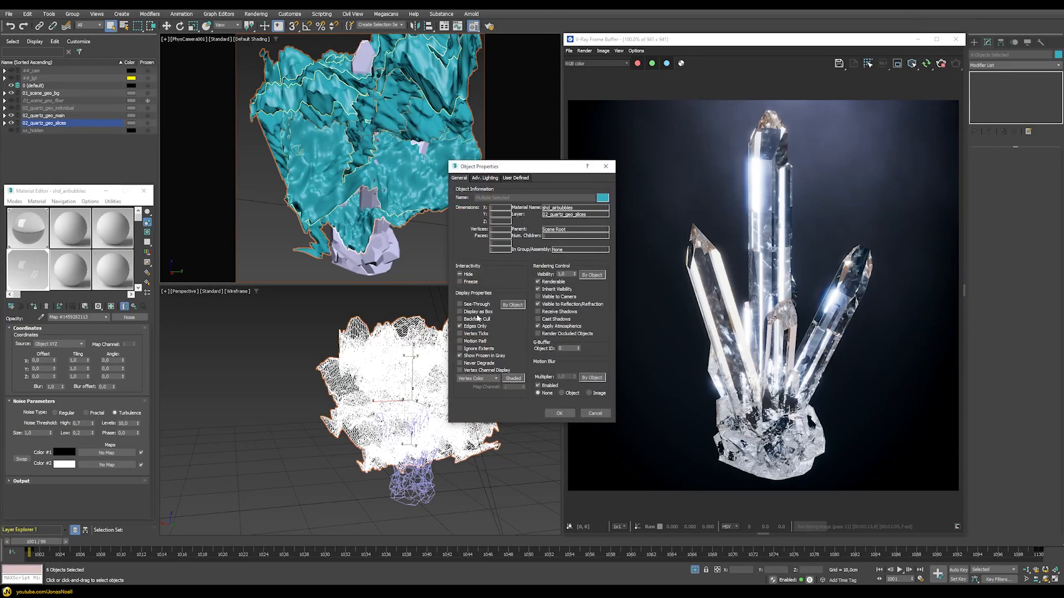
{"action": "left_click", "coordinate": [559, 413]}
{"action": "left_click", "coordinate": [450, 274]}
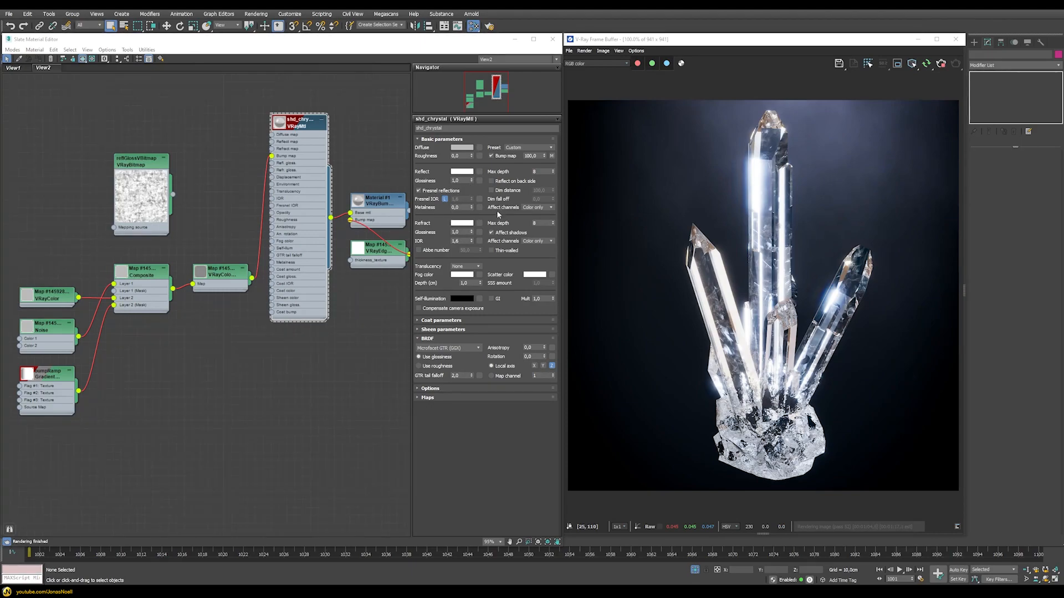
Step: Try several refraction IOR values on the shd_chrystal material, including 1,8 and 2, and return it to 1,6
{"action": "left_click", "coordinate": [459, 241]}
{"action": "type", "text": "3"}
{"action": "key", "text": "Return"}
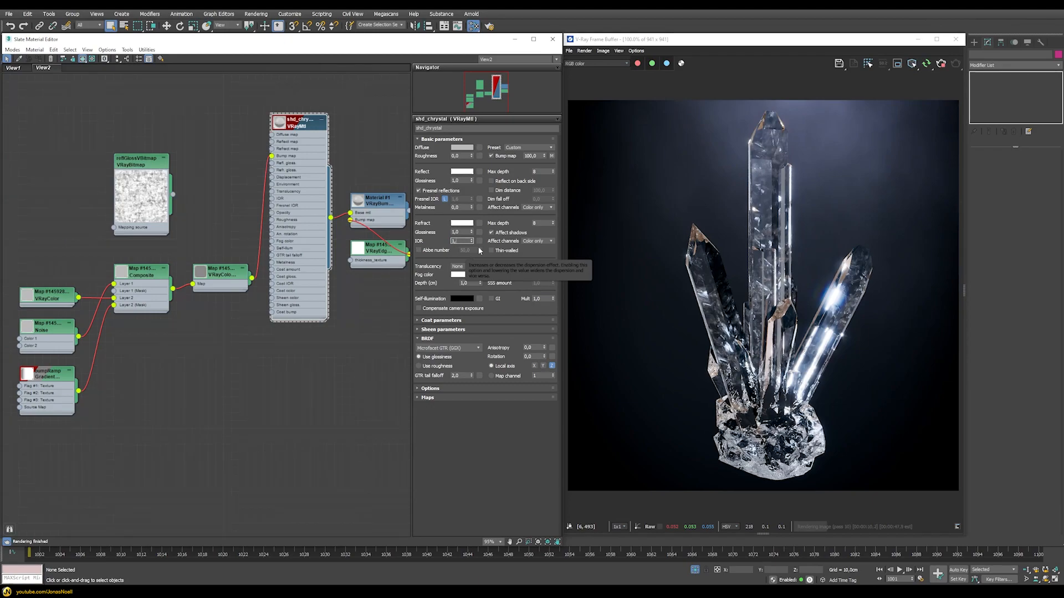
{"action": "type", "text": "8"}
{"action": "key", "text": "Return"}
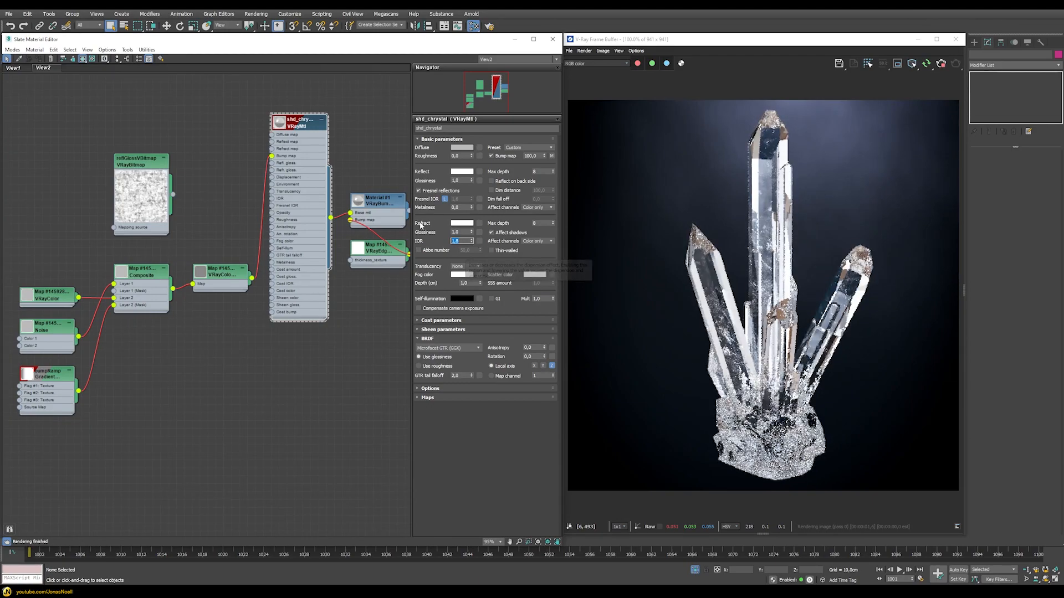
{"action": "type", "text": "2"}
{"action": "key", "text": "Return"}
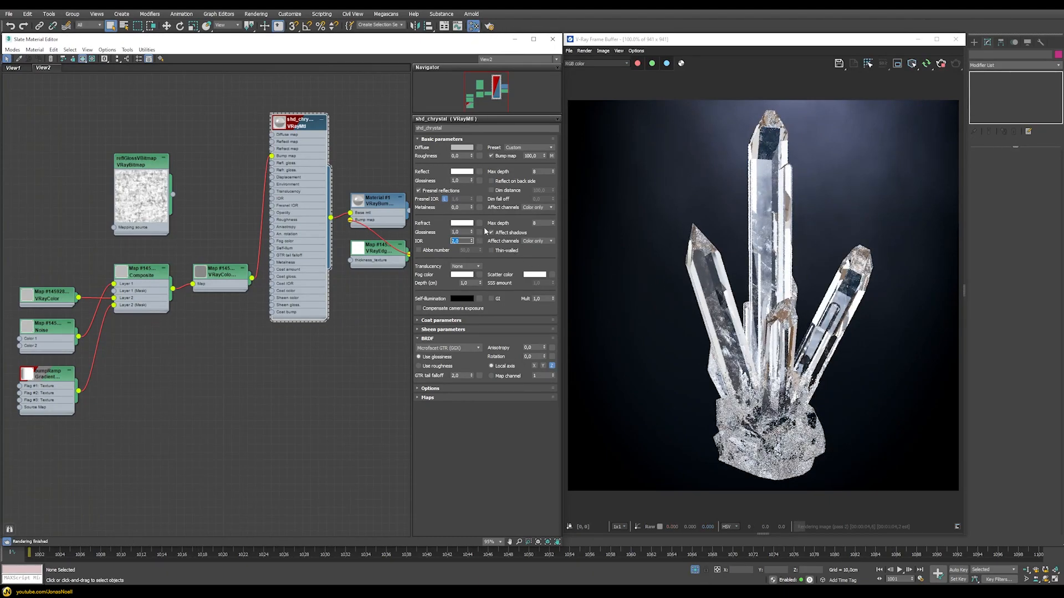
{"action": "type", "text": "1,6"}
{"action": "key", "text": "Return"}
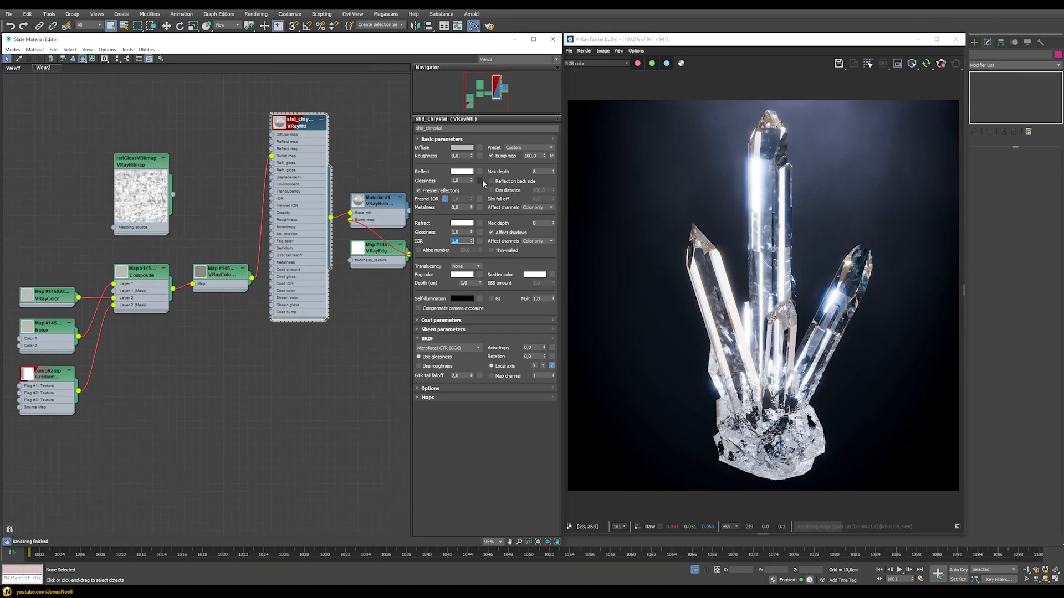
Step: Compare the render with Reflect on back side enabled and disabled on shd_chrystal, leaving it disabled
{"action": "left_click", "coordinate": [506, 182]}
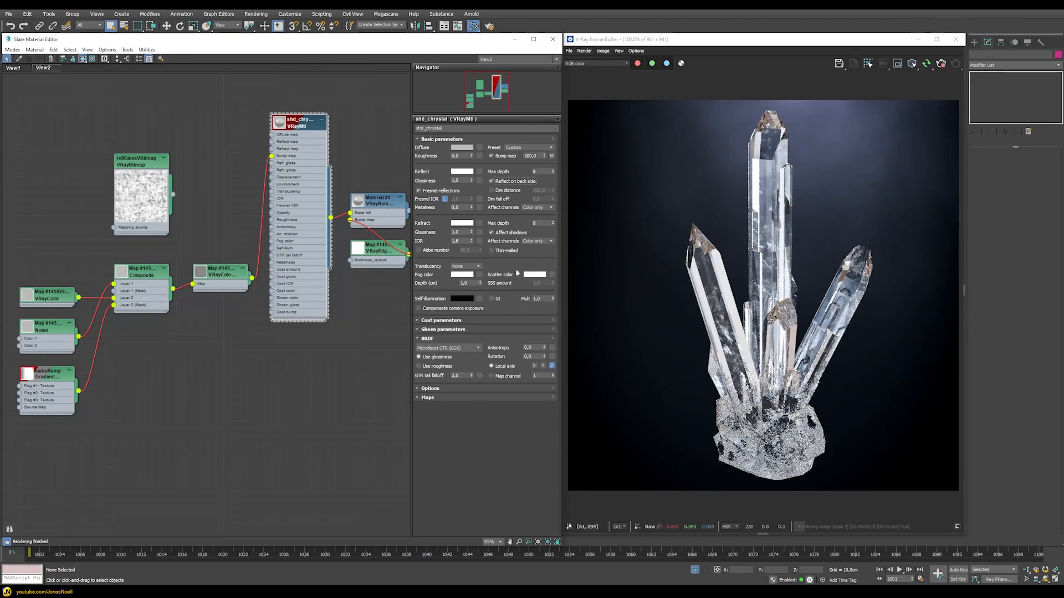
{"action": "left_click", "coordinate": [511, 182]}
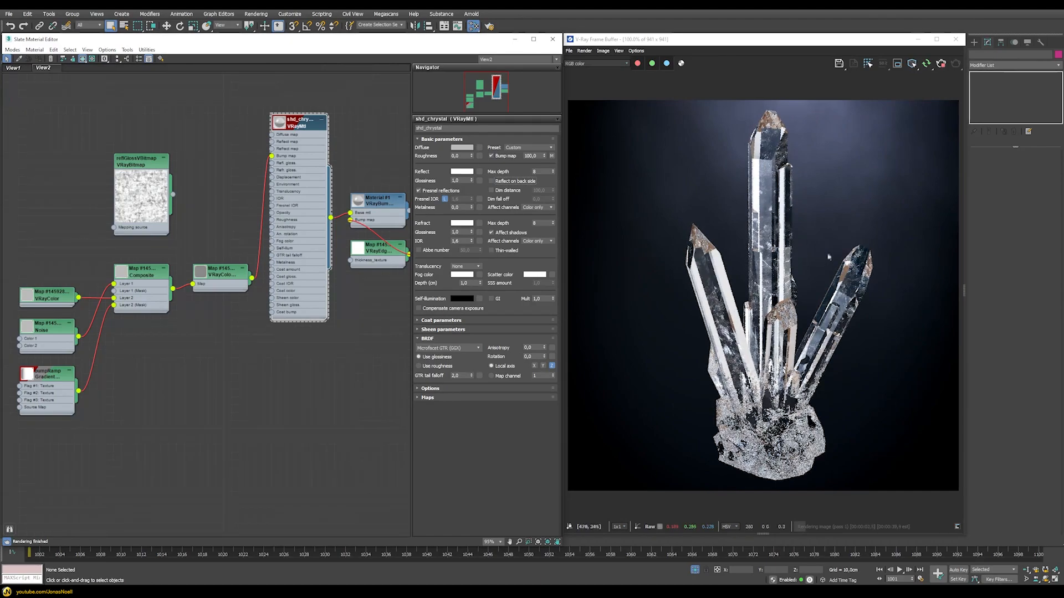
{"action": "left_click", "coordinate": [505, 182]}
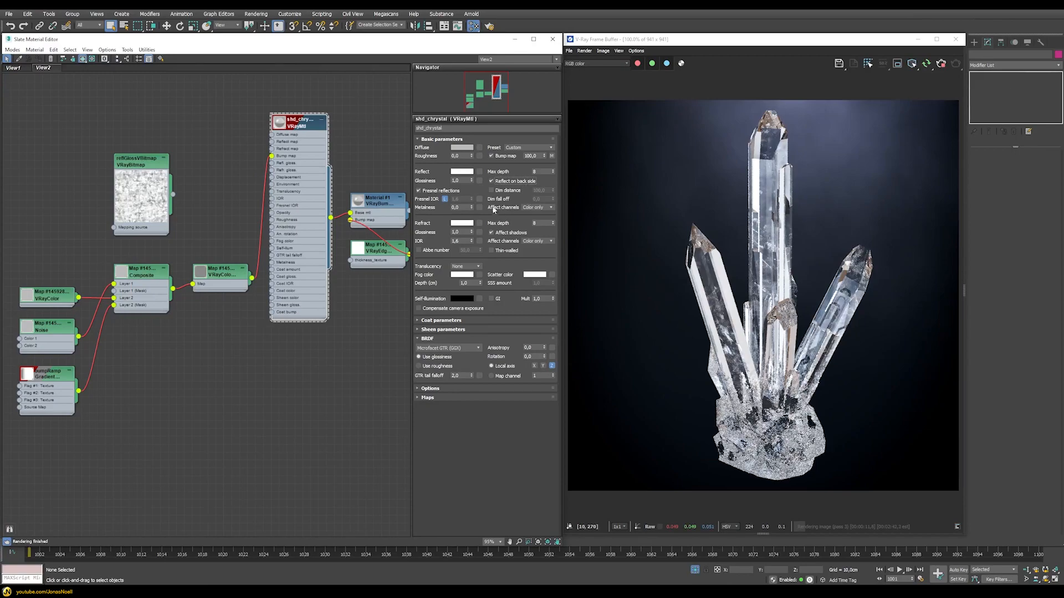
{"action": "left_click", "coordinate": [507, 185]}
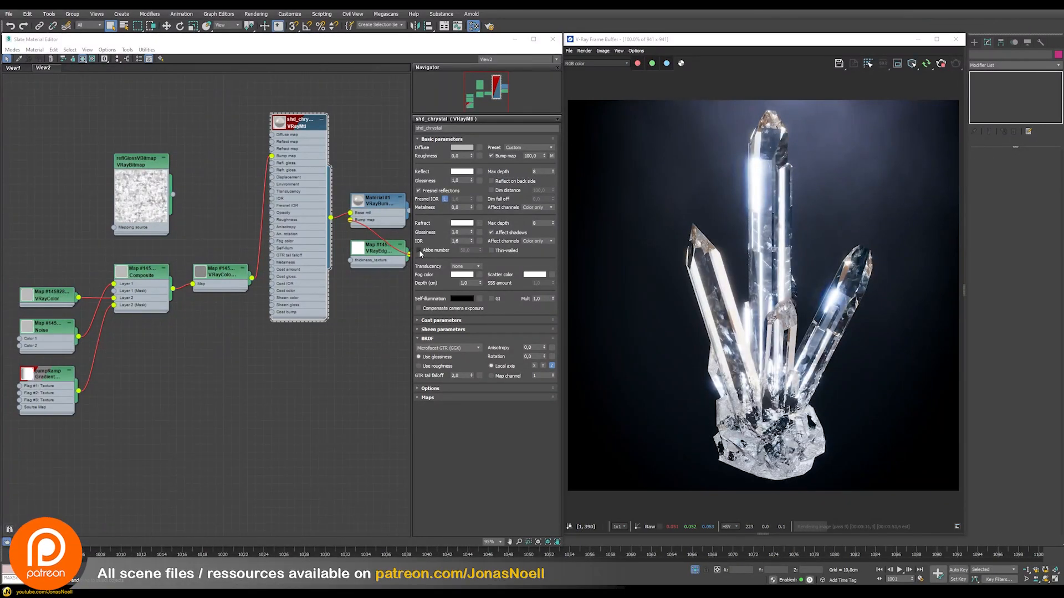
Step: Try Abbe number dispersion on shd_chrystal, including a value of 5, and switch it off again
{"action": "left_click", "coordinate": [418, 250]}
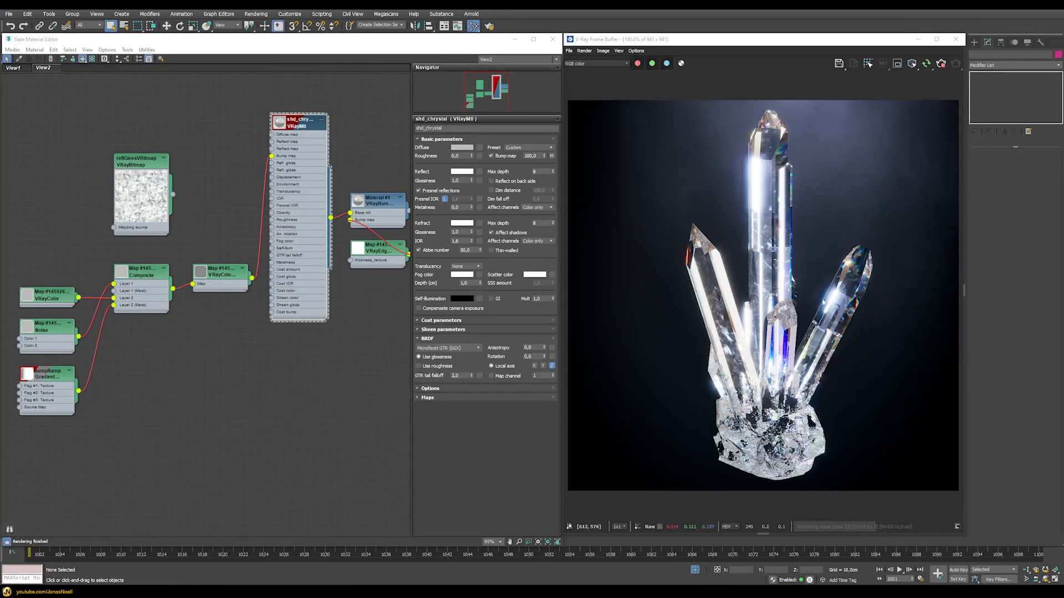
{"action": "double_click", "coordinate": [464, 249]}
{"action": "type", "text": "5"}
{"action": "key", "text": "Return"}
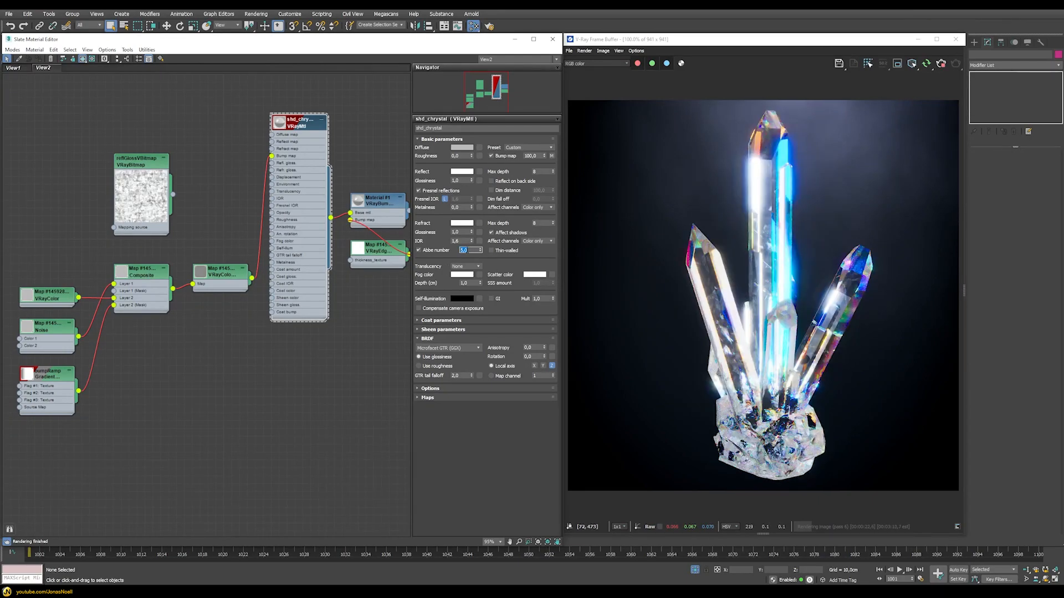
{"action": "key", "text": "Return"}
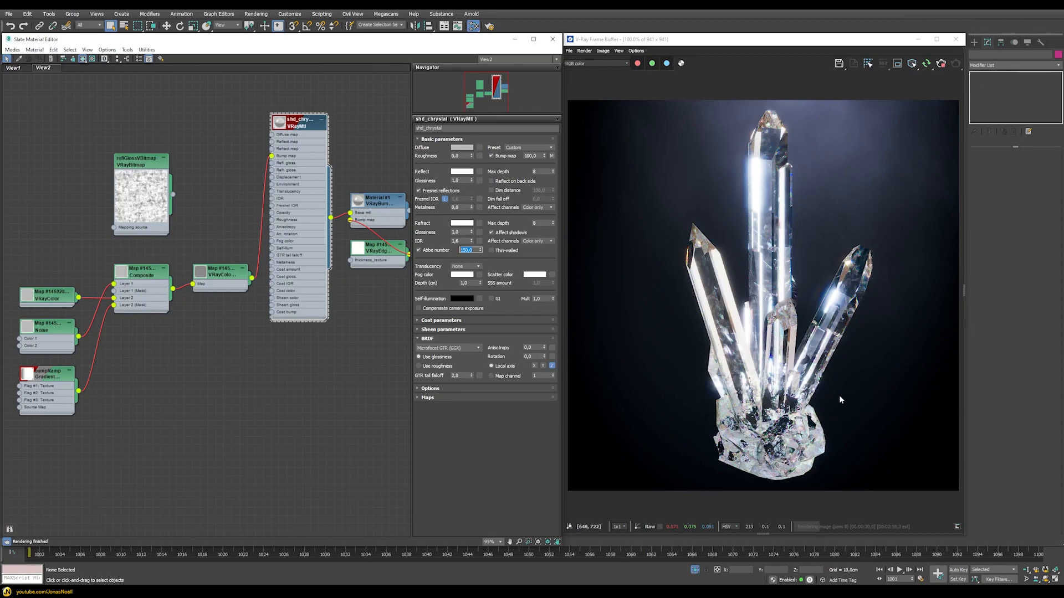
{"action": "left_click", "coordinate": [443, 252]}
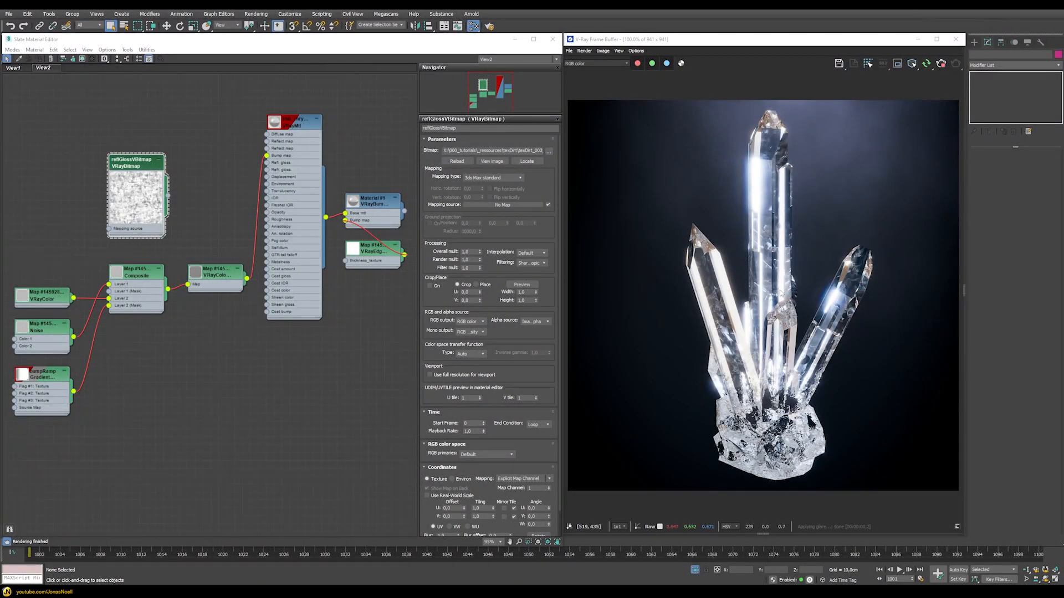
Step: Inspect the crystal surfaces in the render up close and preview the image used by the reflGlossVBitmap map
{"action": "scroll", "coordinate": [746, 304], "scroll_direction": "up", "scroll_amount": 2}
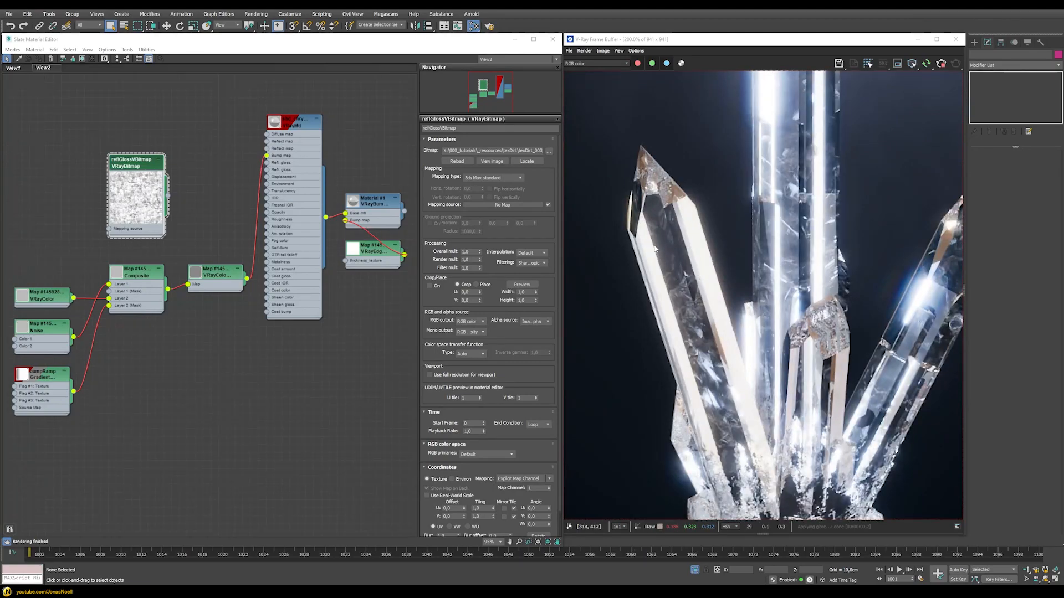
{"action": "scroll", "coordinate": [677, 276], "scroll_direction": "down", "scroll_amount": 2}
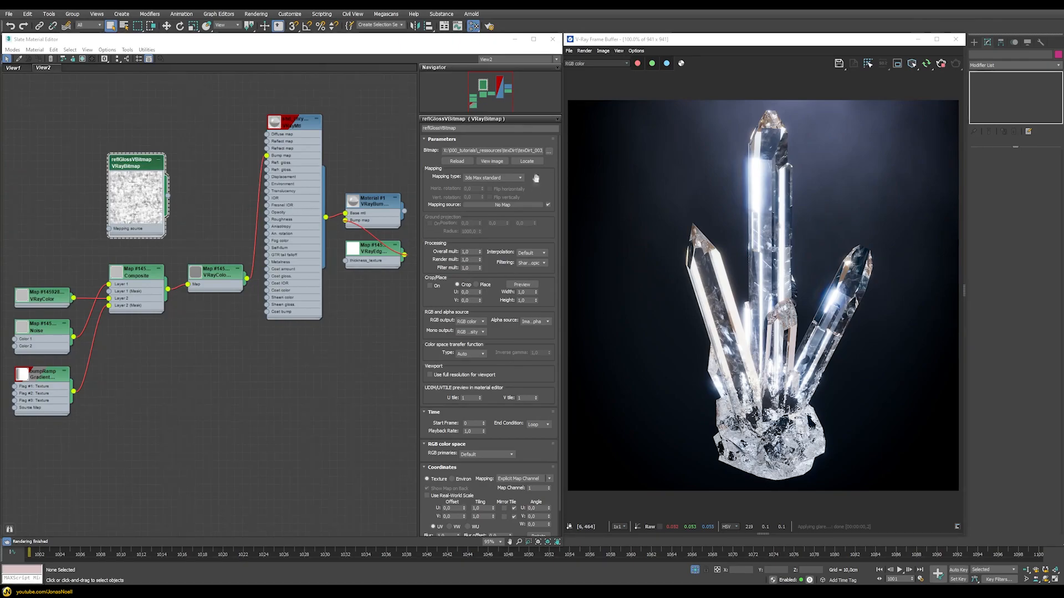
{"action": "left_click", "coordinate": [491, 161]}
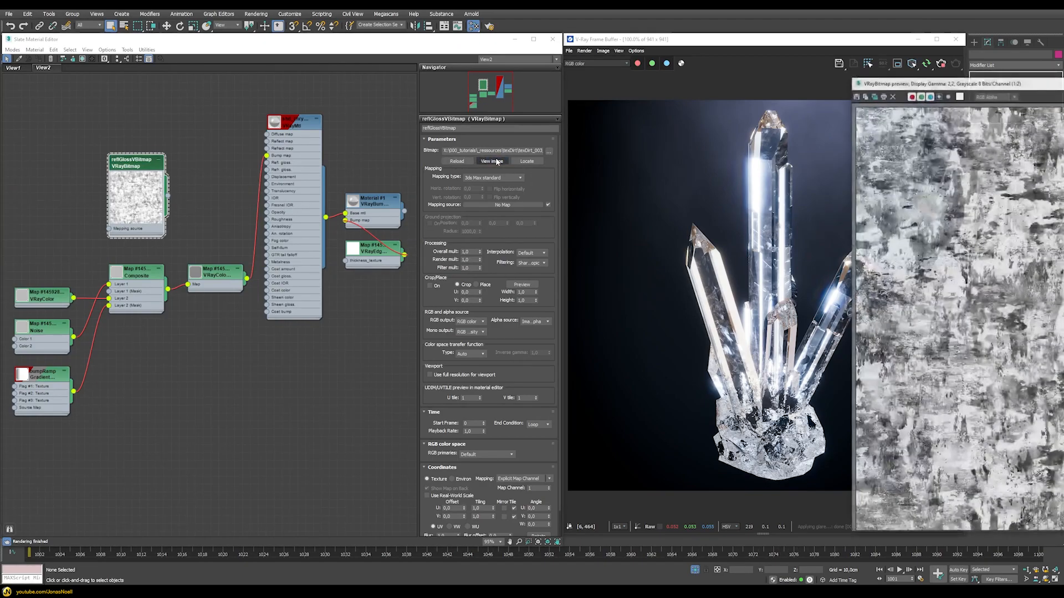
{"action": "left_click_drag", "start_coordinate": [888, 85], "coordinate": [555, 55]}
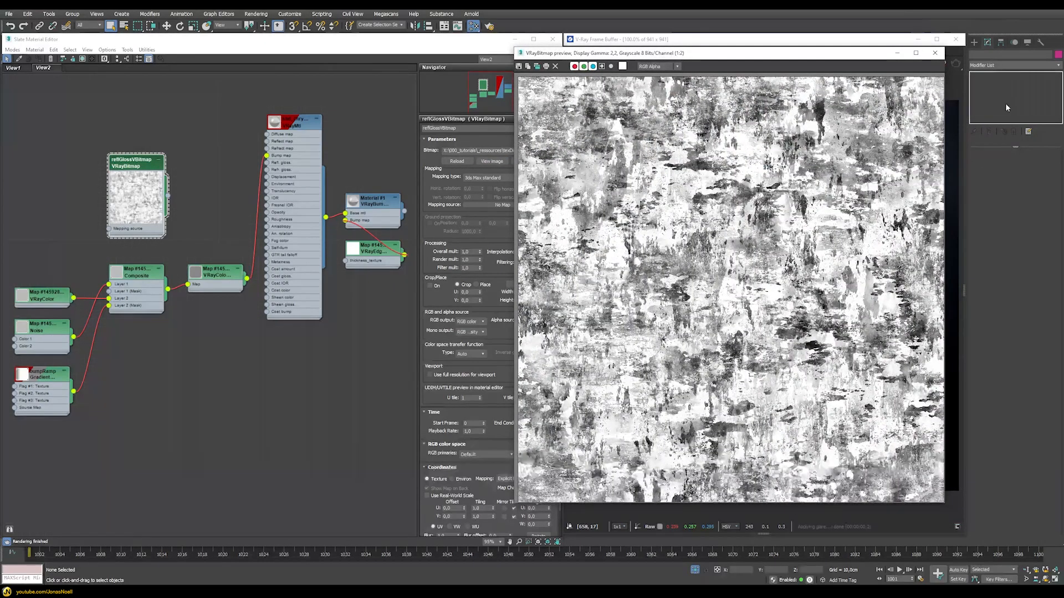
{"action": "left_click", "coordinate": [935, 53]}
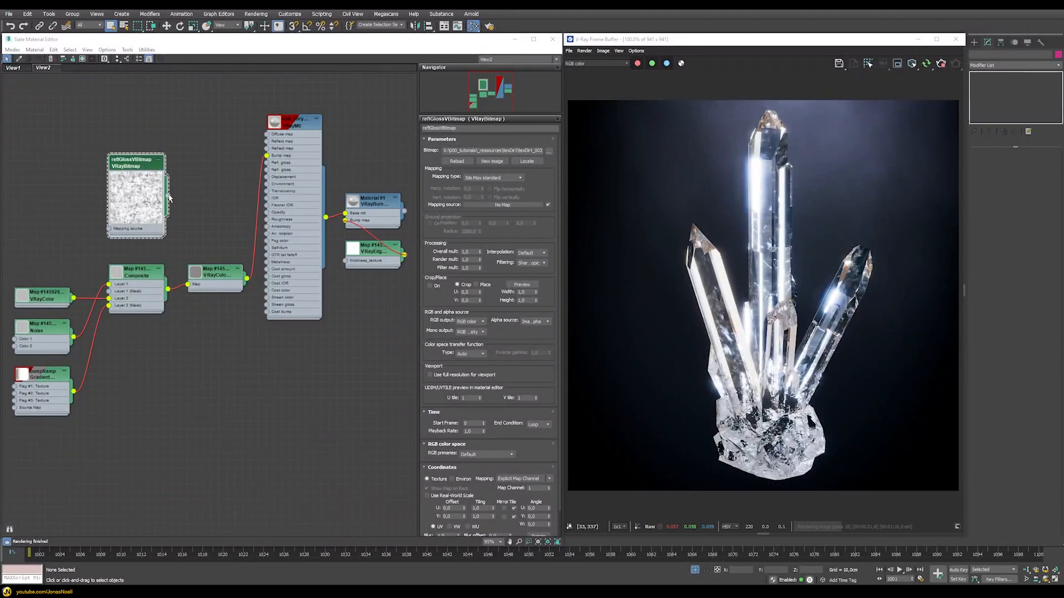
Step: Add a Color Correction map fed by reflGlossVBitmap and switch its lightness mode to Advanced
{"action": "left_click_drag", "start_coordinate": [169, 199], "coordinate": [191, 204]}
{"action": "mouse_move", "coordinate": [207, 218]}
{"action": "mouse_move", "coordinate": [282, 219]}
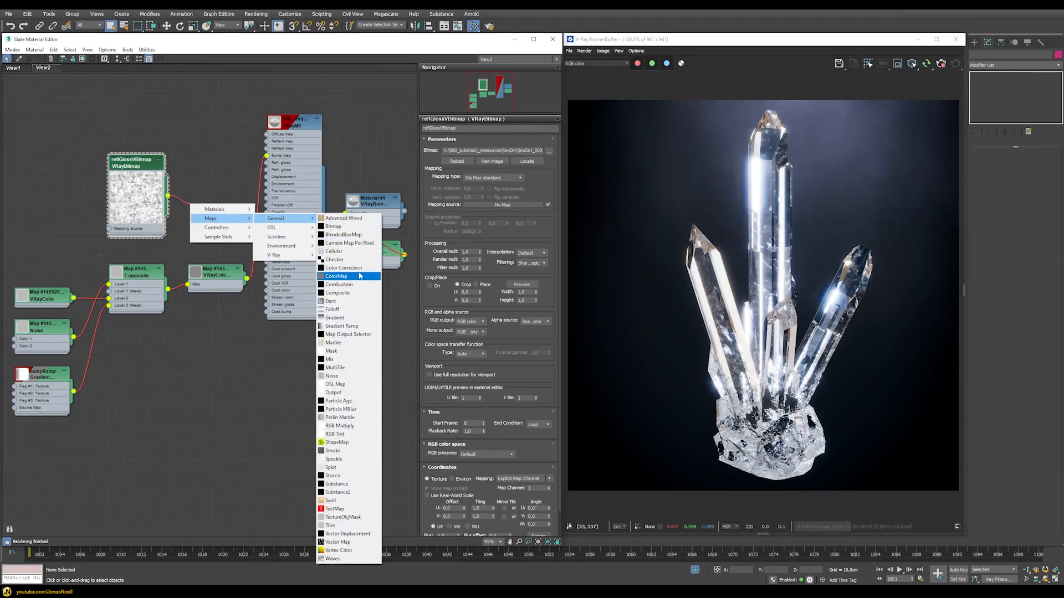
{"action": "left_click", "coordinate": [358, 272]}
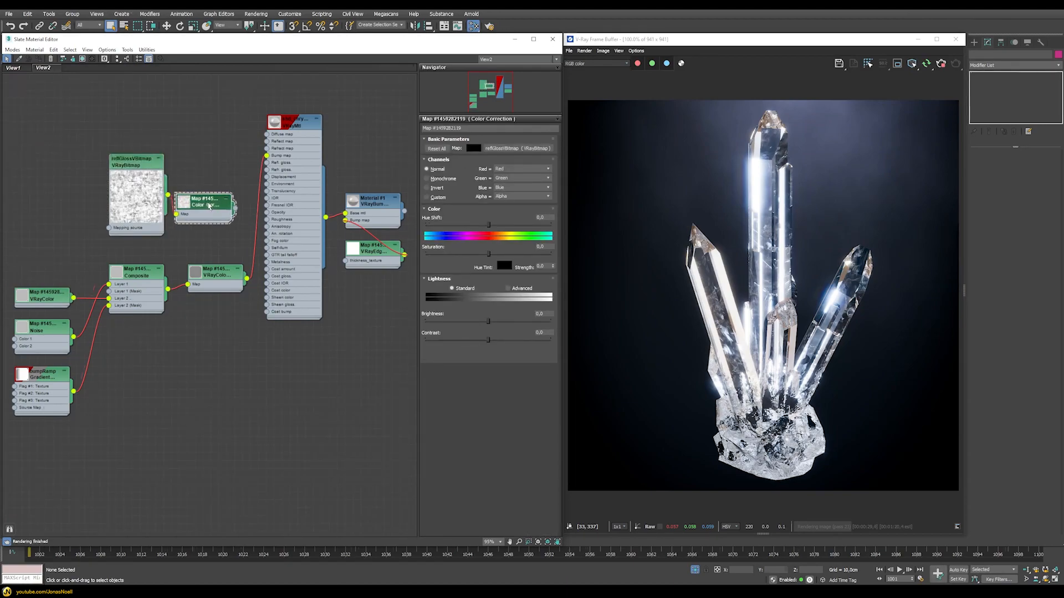
{"action": "left_click_drag", "start_coordinate": [212, 212], "coordinate": [211, 214]}
{"action": "left_click", "coordinate": [513, 291]}
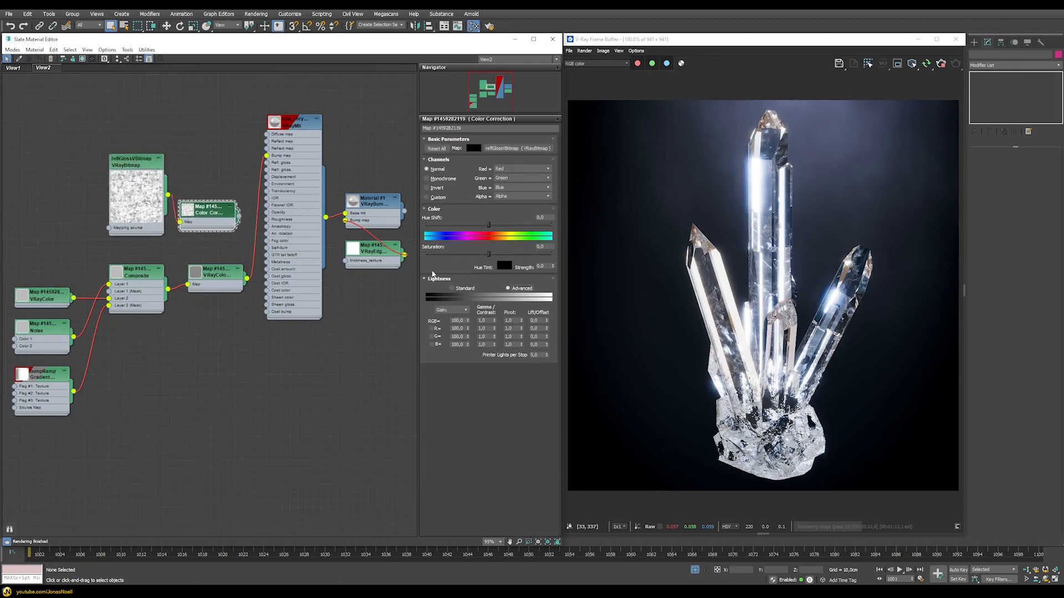
Step: Connect the Color Correction to the reflection and refraction glossiness of shd_chrystal and set its RGB gamma to 3
{"action": "left_click_drag", "start_coordinate": [238, 215], "coordinate": [267, 163]}
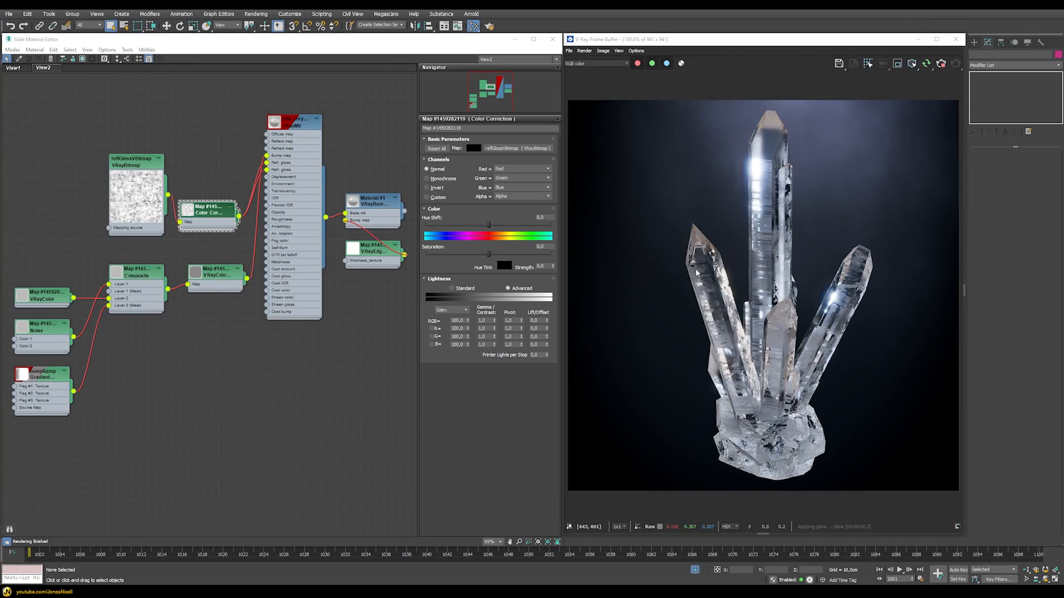
{"action": "left_click", "coordinate": [485, 320]}
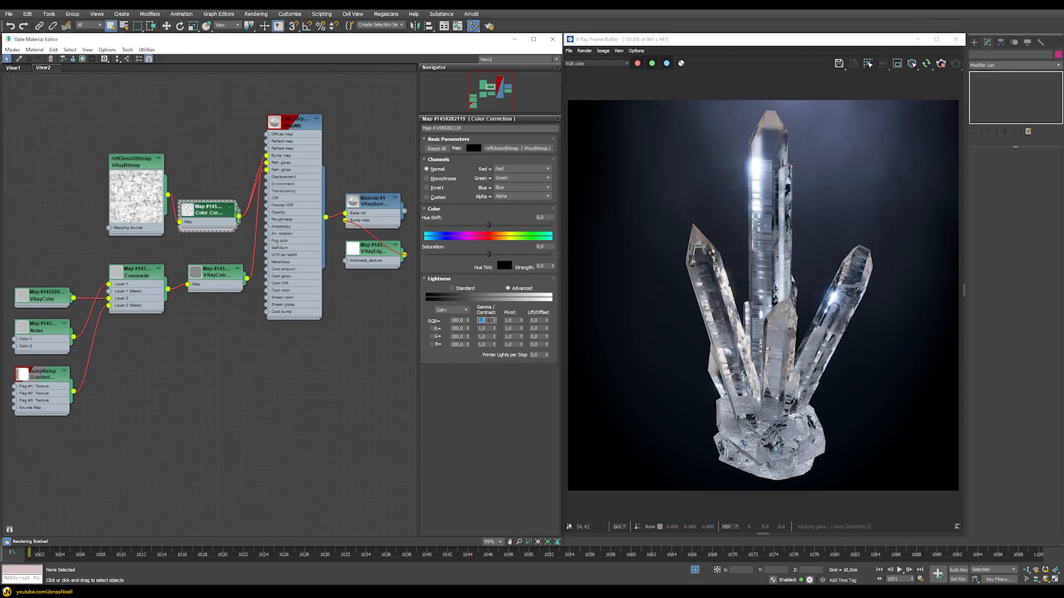
{"action": "type", "text": "3"}
{"action": "key", "text": "Return"}
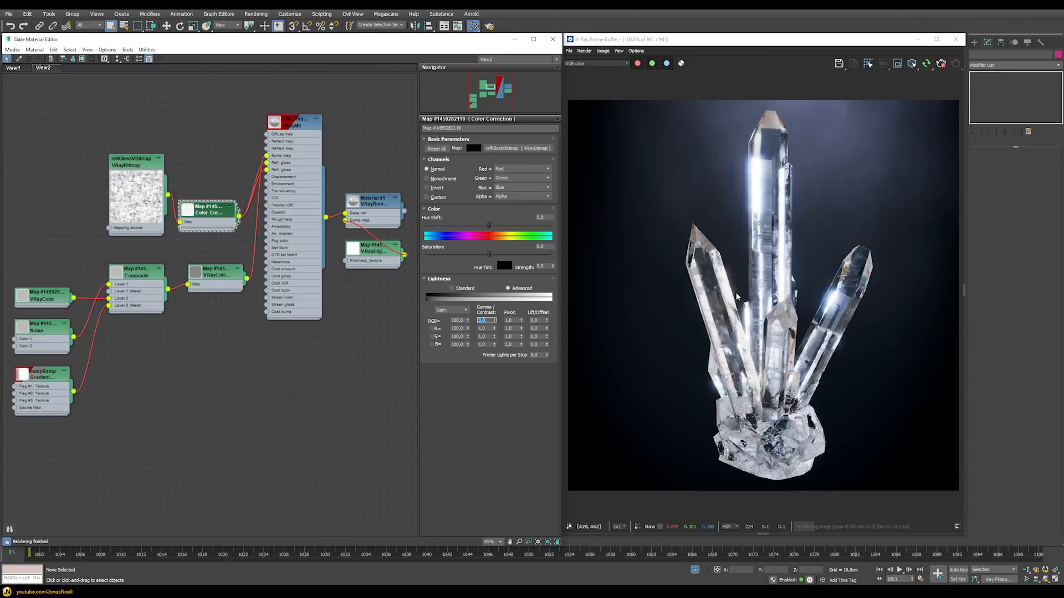
Step: Inspect the crystal surfaces in the render up close to judge the glossiness variation
{"action": "scroll", "coordinate": [737, 297], "scroll_direction": "up", "scroll_amount": 1}
{"action": "scroll", "coordinate": [640, 208], "scroll_direction": "up", "scroll_amount": 1}
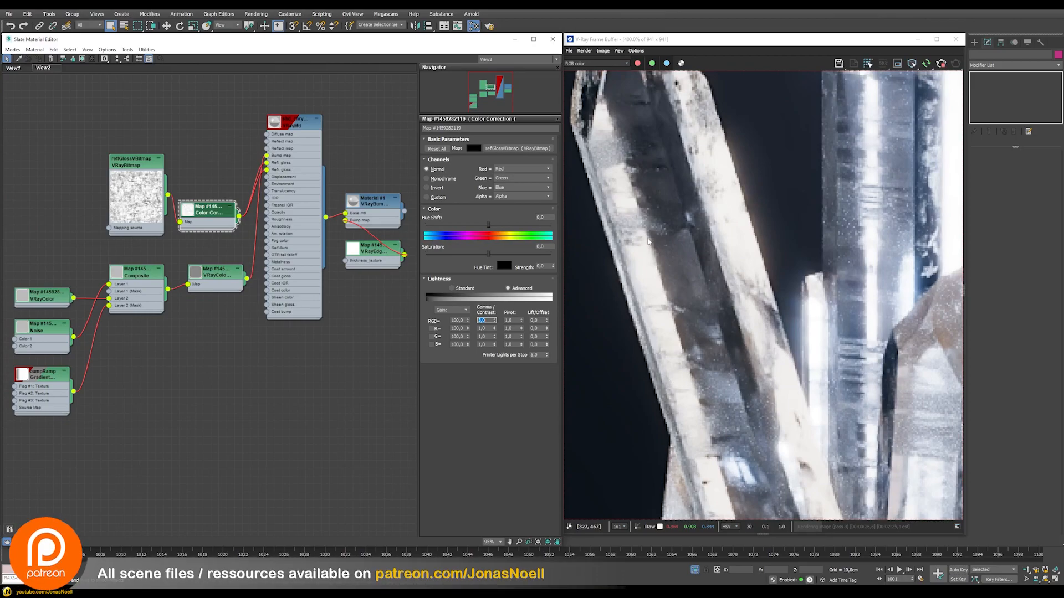
{"action": "scroll", "coordinate": [665, 311], "scroll_direction": "down", "scroll_amount": 4}
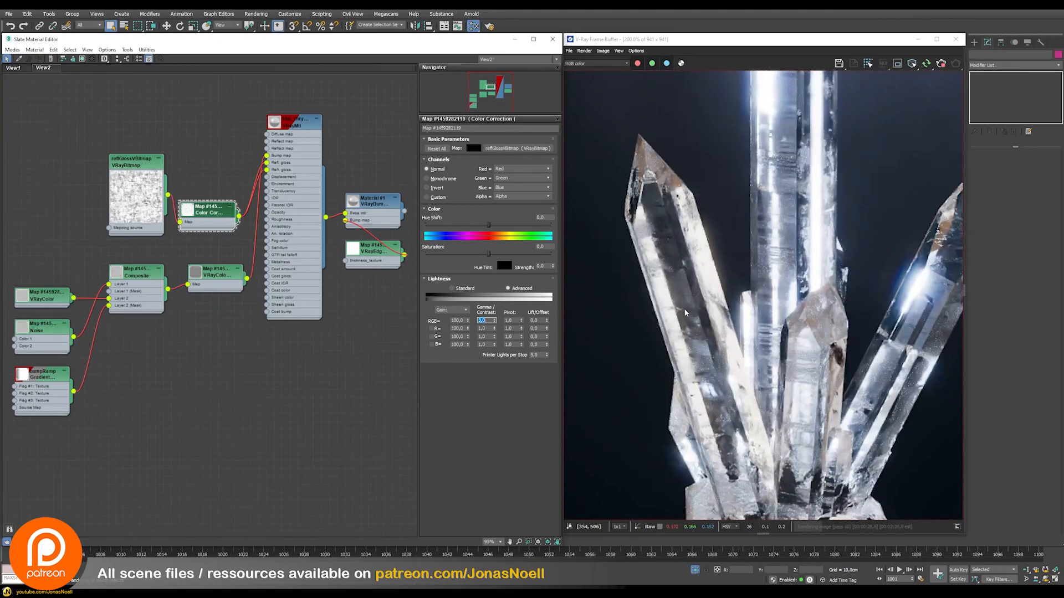
{"action": "scroll", "coordinate": [683, 308], "scroll_direction": "down", "scroll_amount": 1}
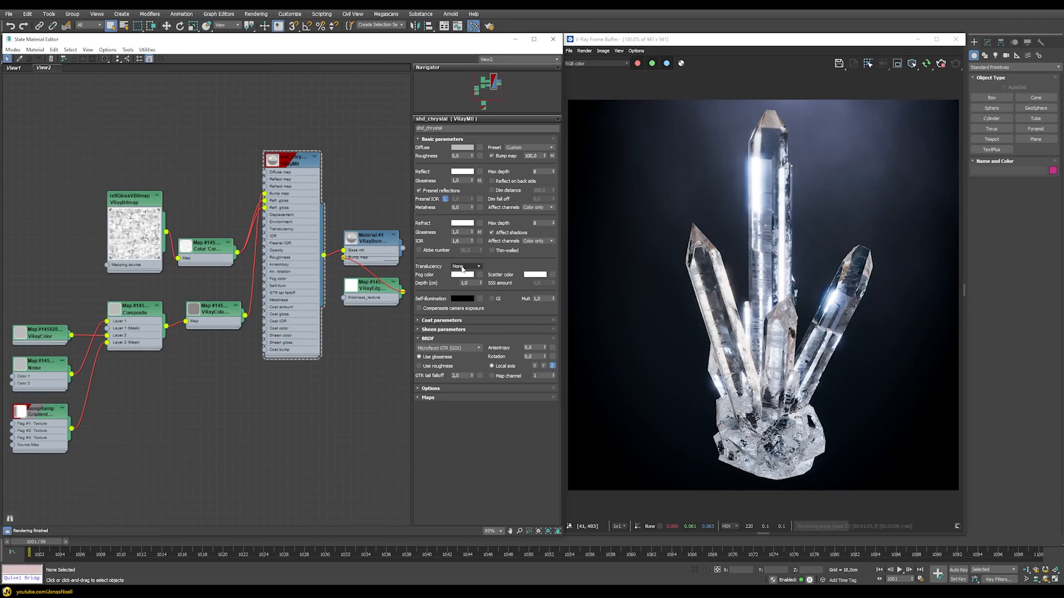
Step: Tint the fog color of shd_chrystal pale red, leaving its translucency mode at None
{"action": "left_click", "coordinate": [461, 268]}
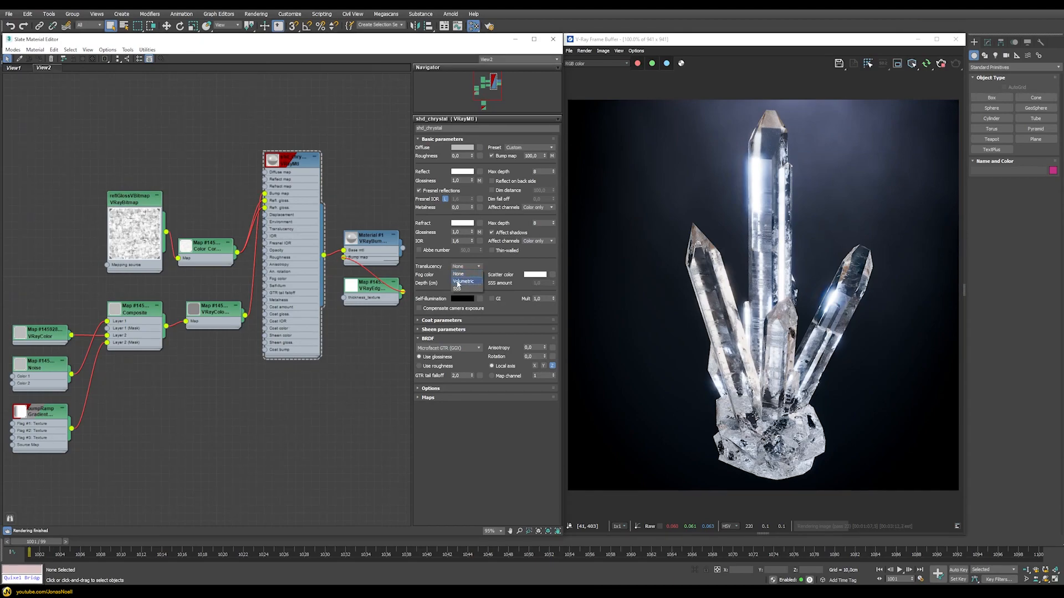
{"action": "left_click", "coordinate": [497, 266]}
{"action": "left_click", "coordinate": [460, 276]}
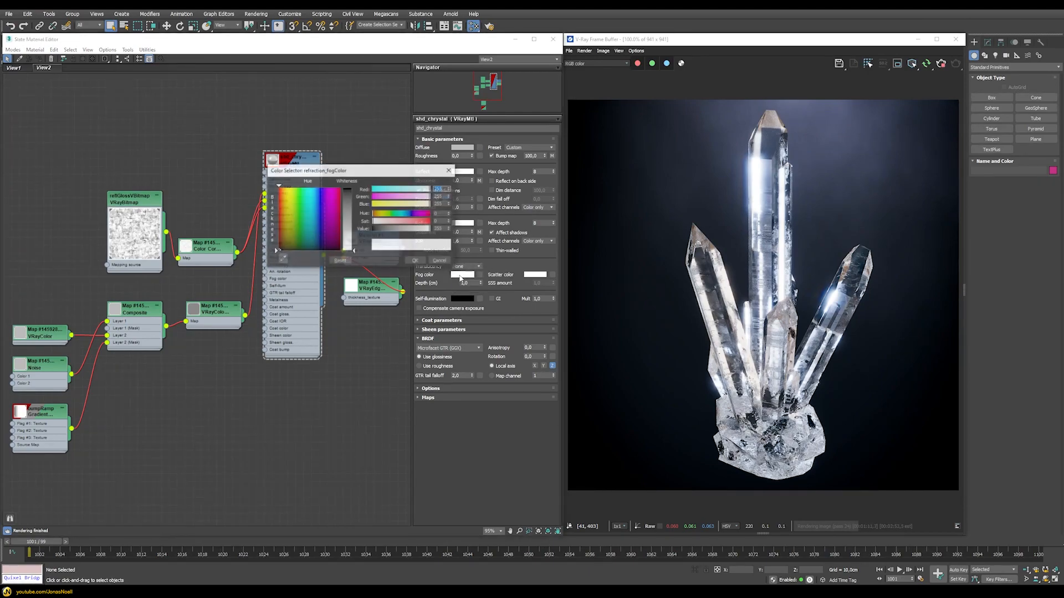
{"action": "left_click", "coordinate": [396, 224]}
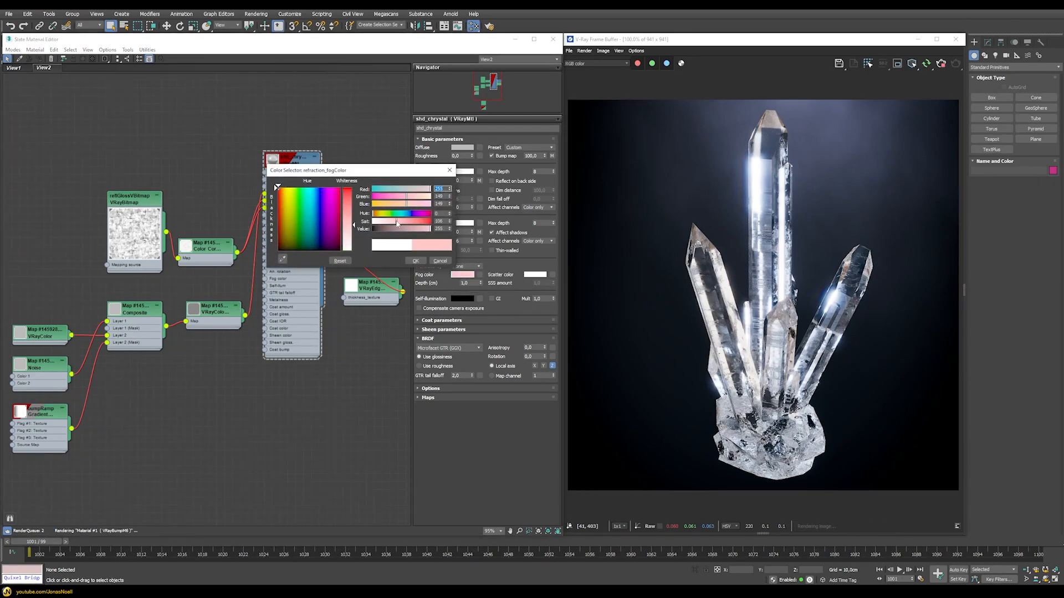
{"action": "left_click", "coordinate": [424, 259]}
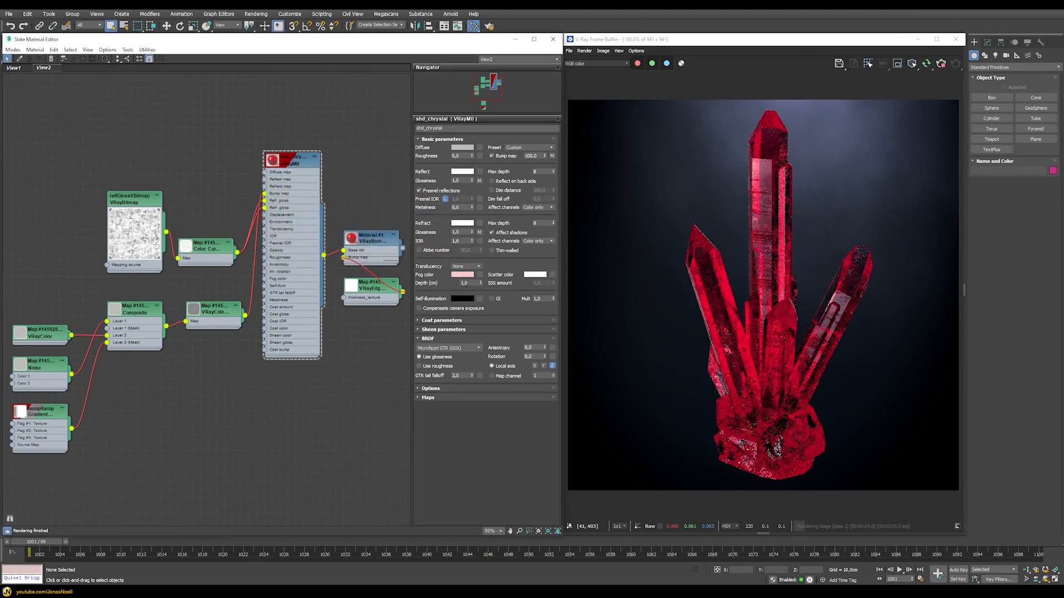
Step: Try fog depths of 10 and 0.1 cm on shd_chrystal, return to 1 cm and reset the fog color to white
{"action": "double_click", "coordinate": [468, 283]}
{"action": "type", "text": "10"}
{"action": "key", "text": "Return"}
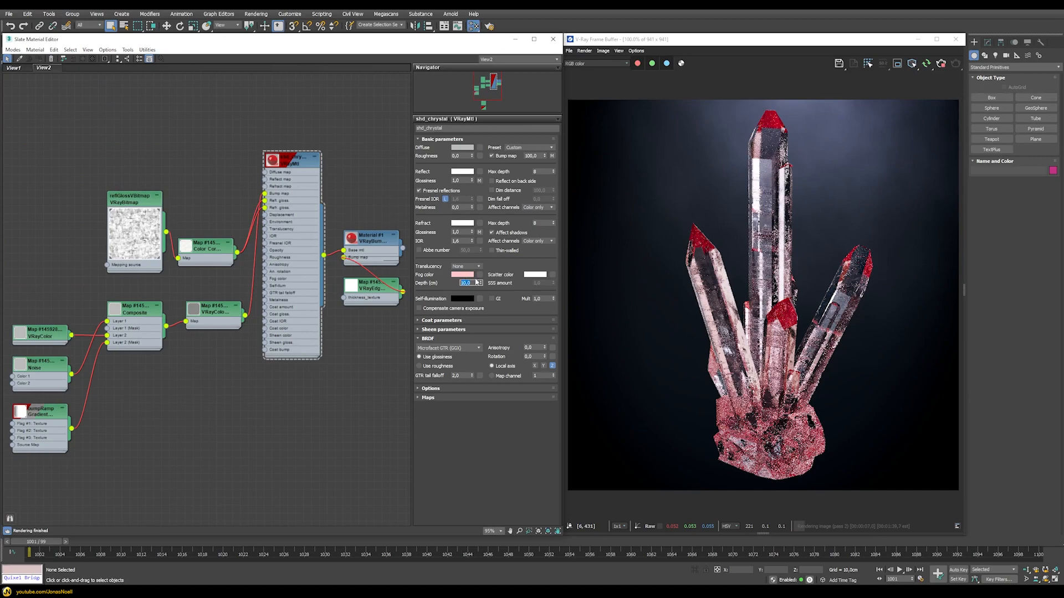
{"action": "key", "text": "Return"}
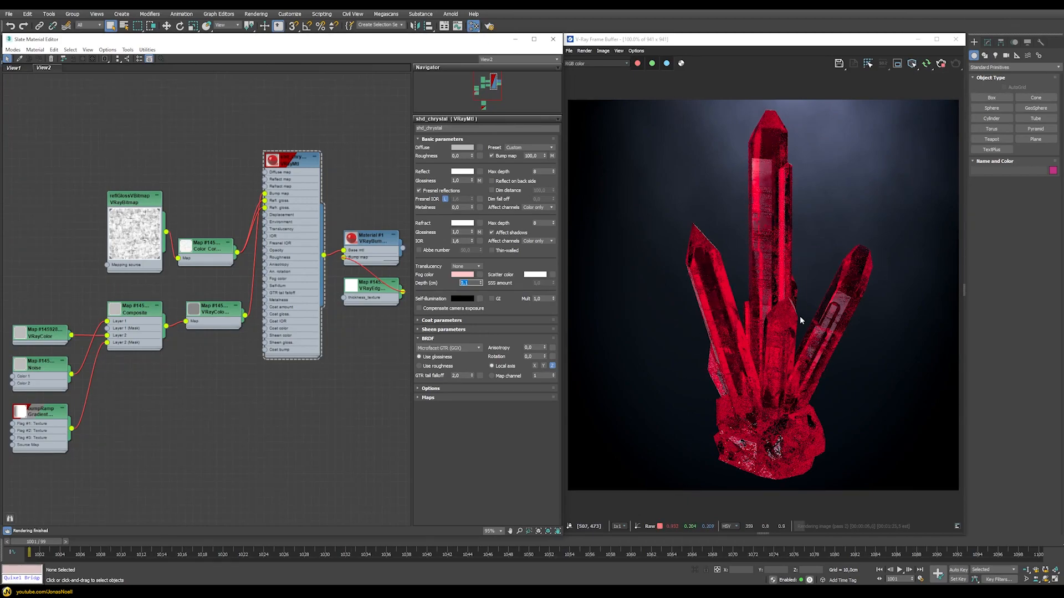
{"action": "type", "text": "0"}
{"action": "key", "text": "Return"}
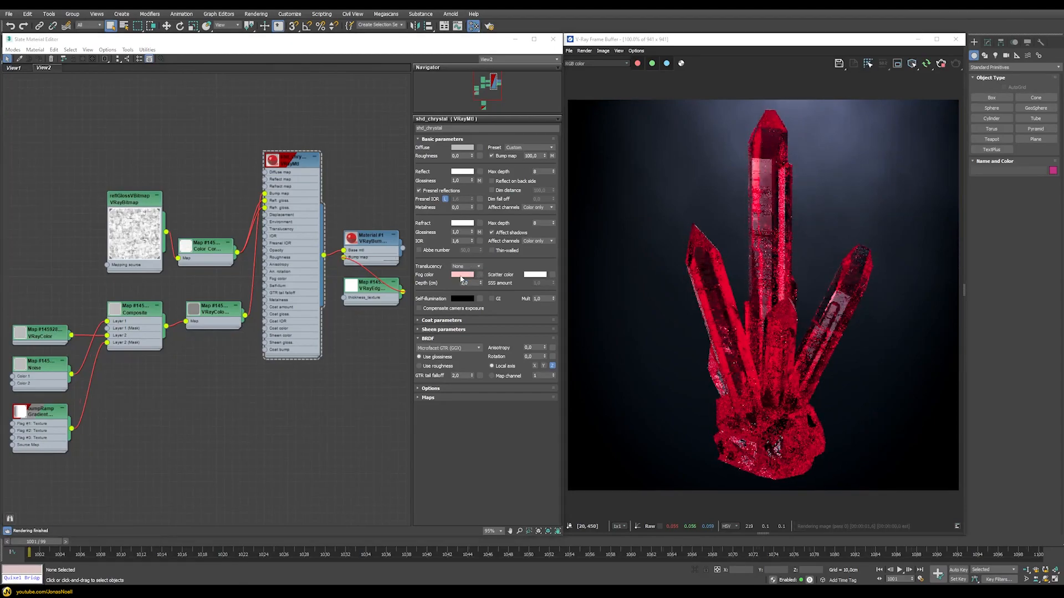
{"action": "left_click", "coordinate": [462, 274]}
{"action": "left_click", "coordinate": [476, 277]}
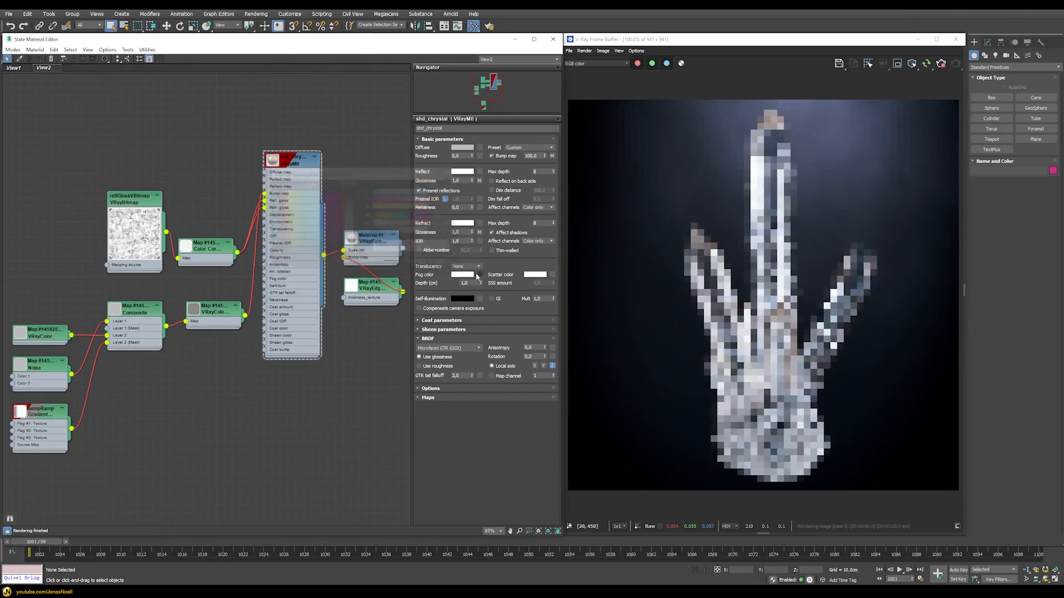
Step: Set the translucency of shd_chrystal to Volumetric and darken its fog color to a light grey
{"action": "left_click", "coordinate": [466, 267]}
{"action": "left_click", "coordinate": [463, 281]}
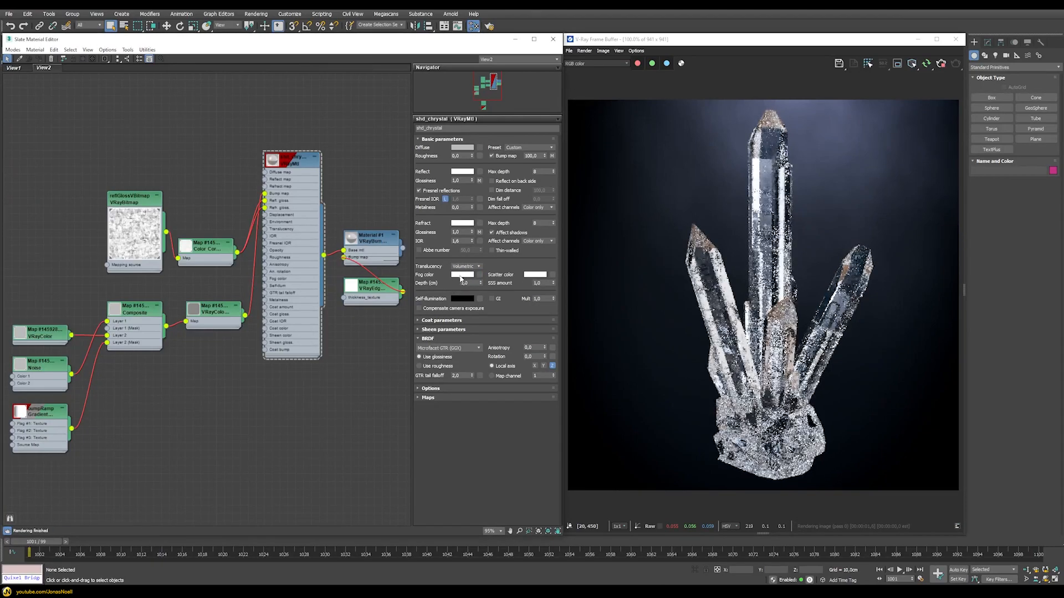
{"action": "left_click", "coordinate": [462, 274]}
{"action": "left_click_drag", "start_coordinate": [430, 228], "coordinate": [401, 229]}
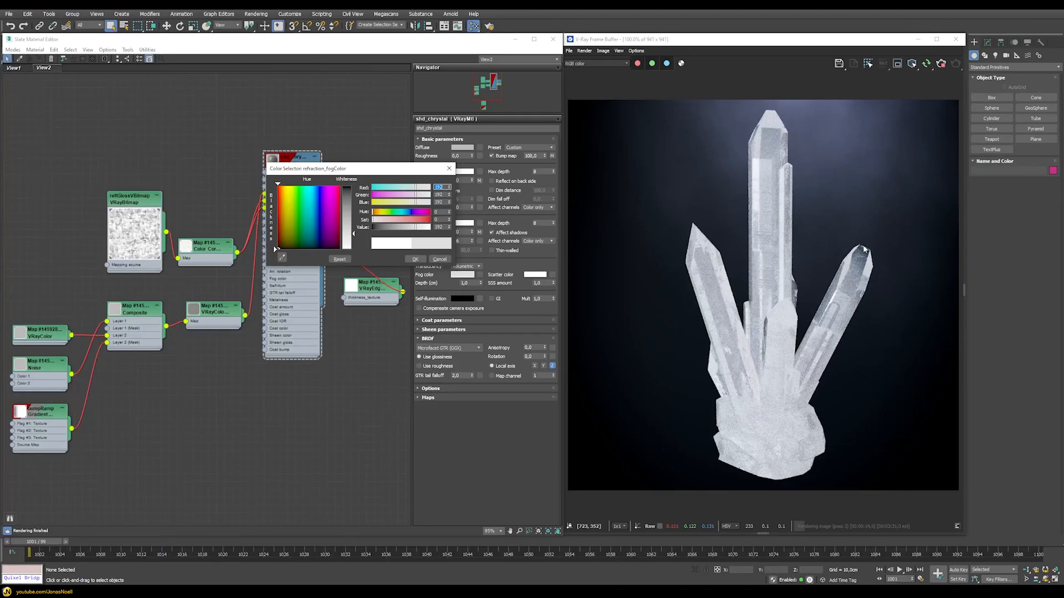
{"action": "left_click", "coordinate": [416, 259]}
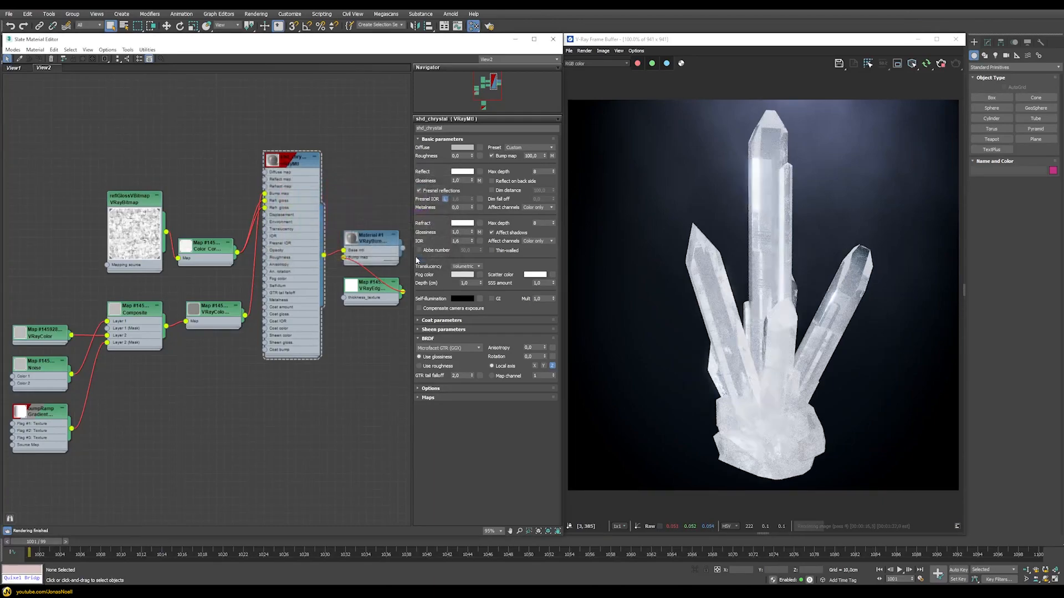
Step: Try volumetric fog depths of 0.1 and 10 cm on shd_chrystal and go back to 1 cm
{"action": "left_click", "coordinate": [464, 283]}
{"action": "type", "text": "0,1"}
{"action": "key", "text": "Return"}
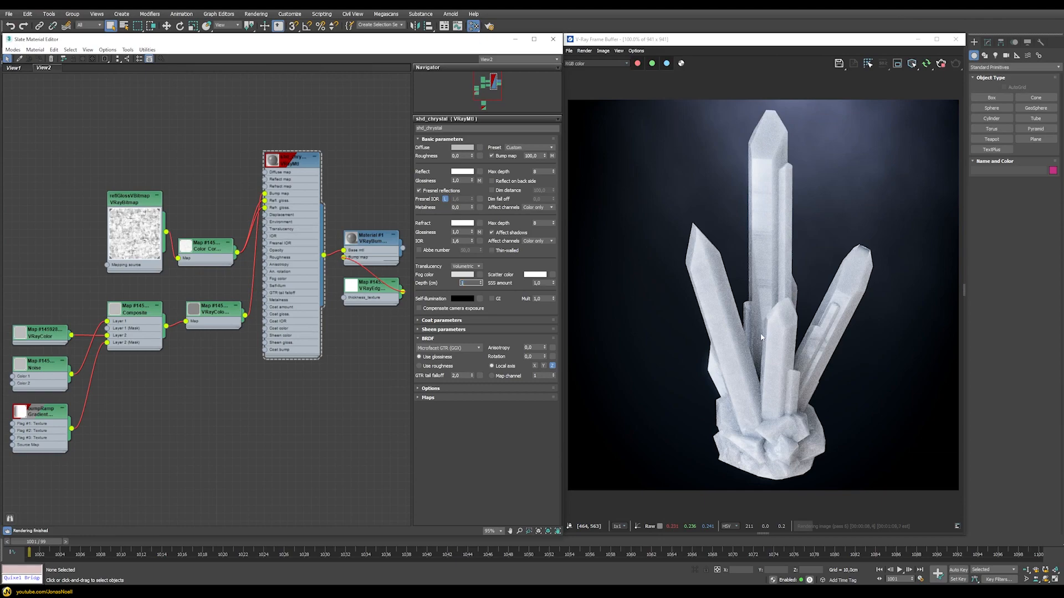
{"action": "type", "text": "0"}
{"action": "key", "text": "Return"}
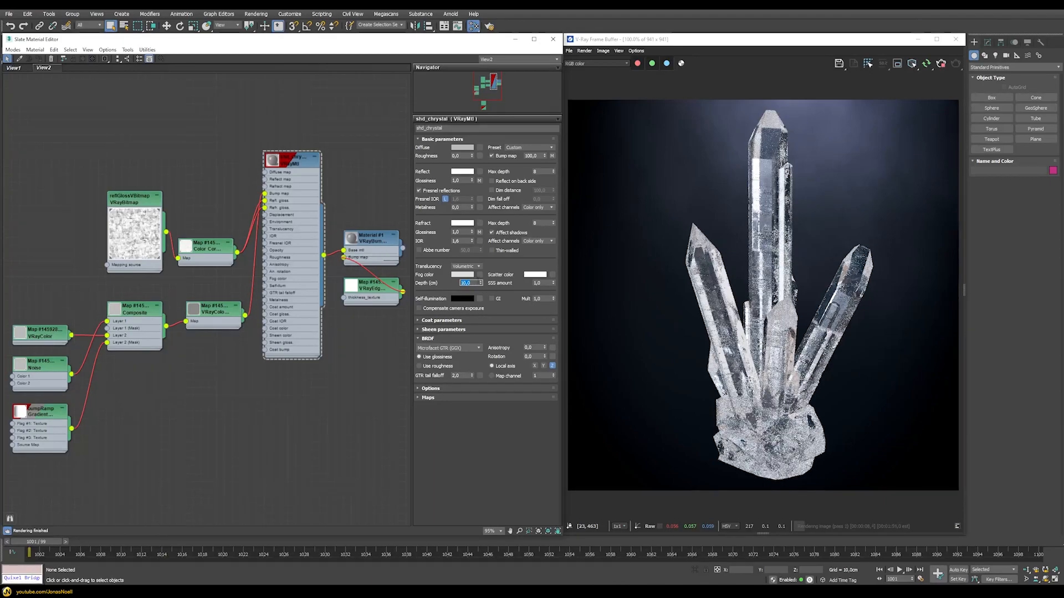
{"action": "key", "text": "Return"}
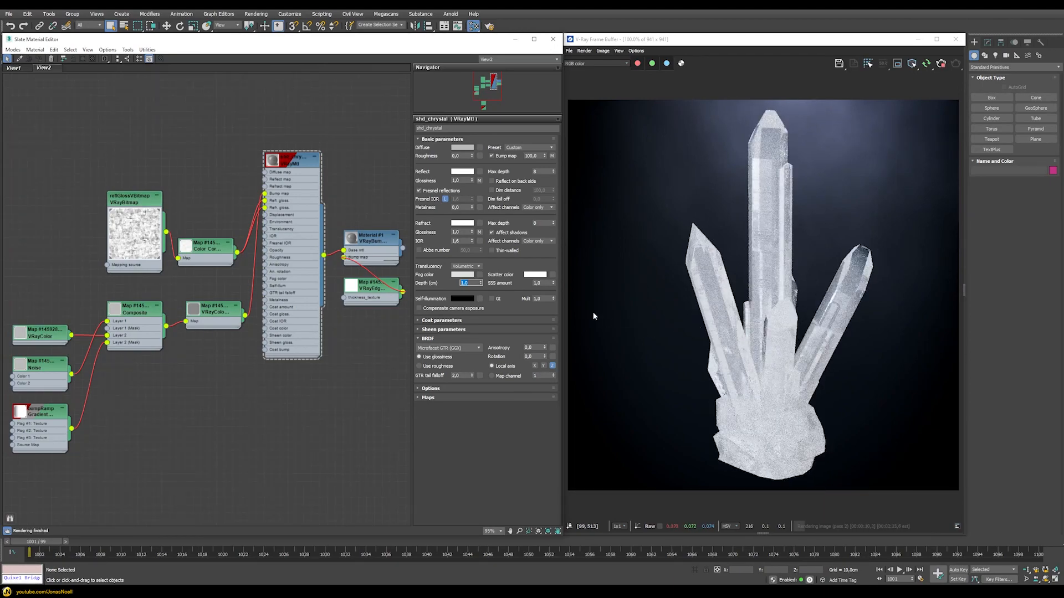
Step: Tint the scatter color of shd_chrystal pale red
{"action": "left_click", "coordinate": [529, 276]}
{"action": "left_click", "coordinate": [463, 222]}
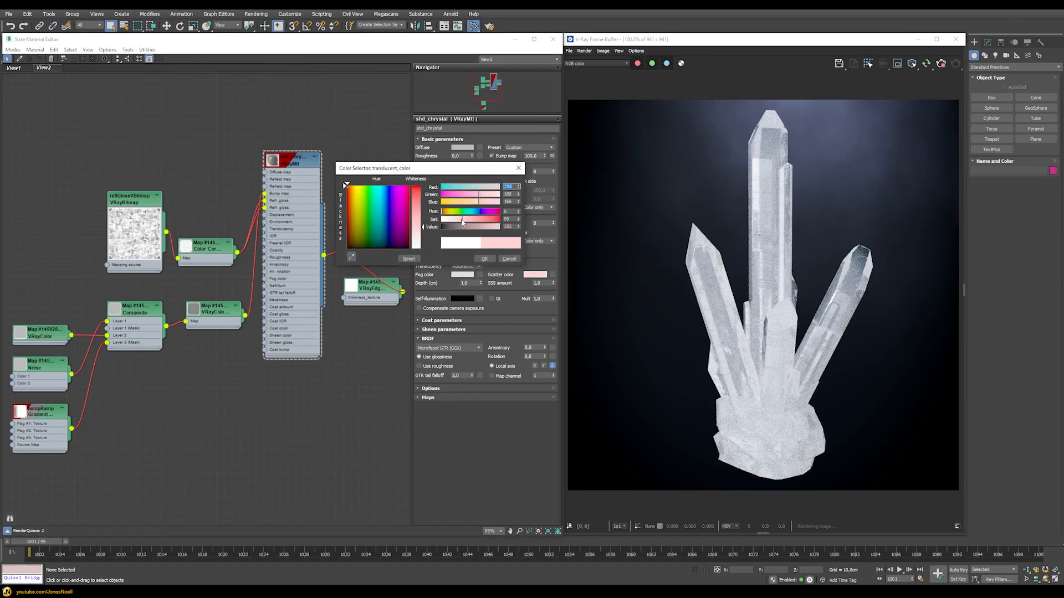
{"action": "left_click", "coordinate": [485, 259]}
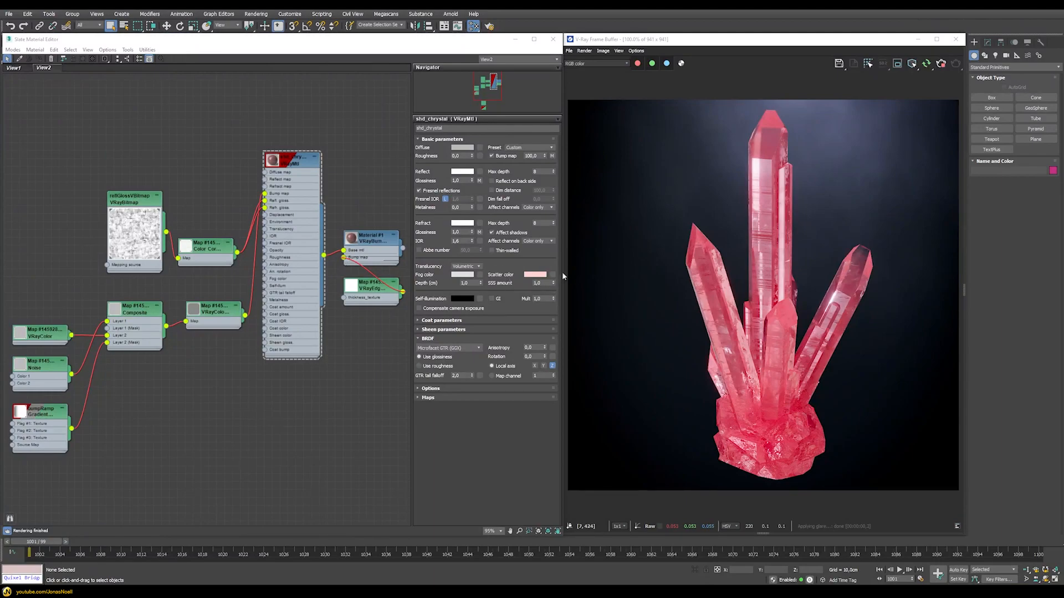
Step: Move the two loose Gradient Ramp nodes closer to the shader network and connect fogRamp to the fog color of shd_chrystal
{"action": "middle_click_drag", "start_coordinate": [226, 440], "coordinate": [257, 302]}
{"action": "left_click_drag", "start_coordinate": [180, 421], "coordinate": [211, 286]}
{"action": "middle_click_drag", "start_coordinate": [257, 294], "coordinate": [226, 404]}
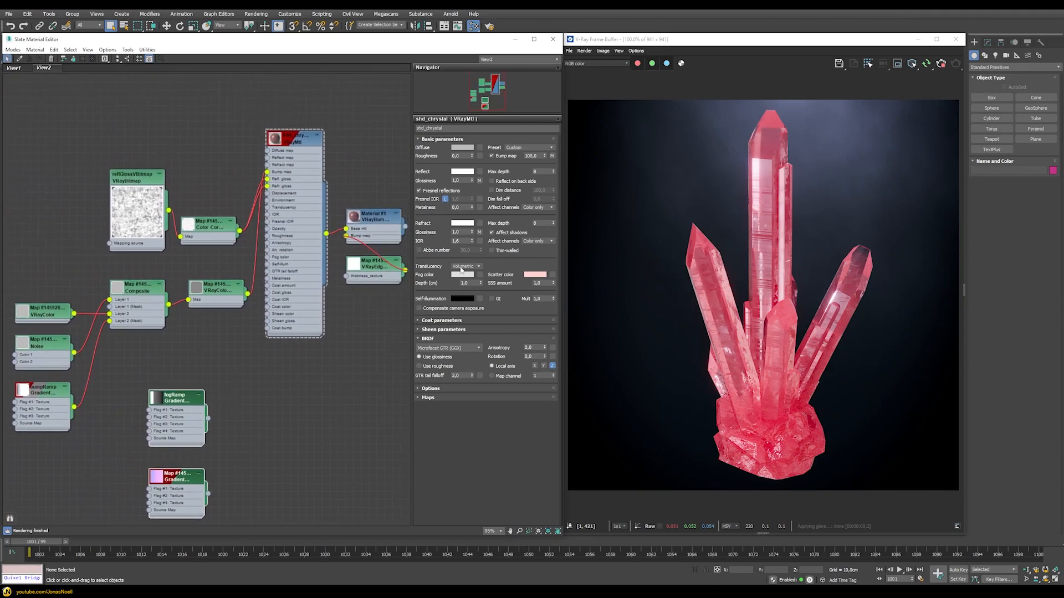
{"action": "double_click", "coordinate": [175, 397]}
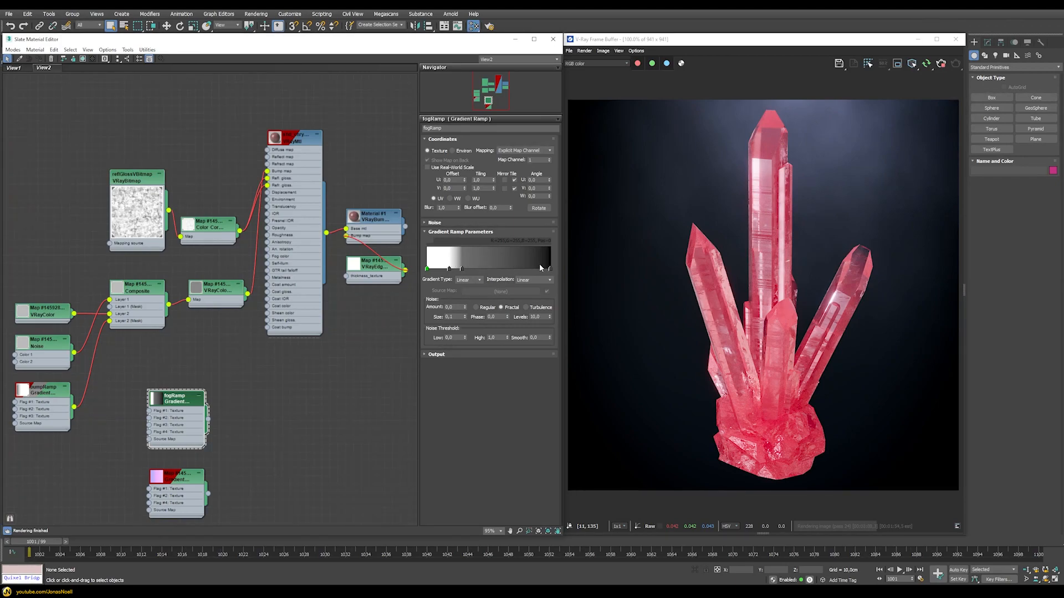
{"action": "left_click", "coordinate": [318, 174]}
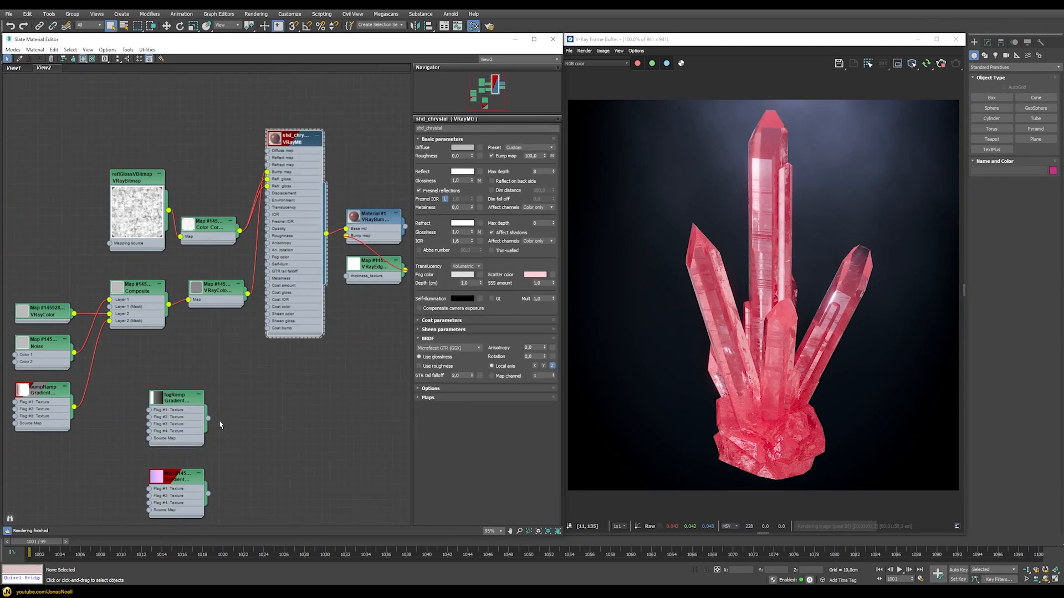
{"action": "left_click_drag", "start_coordinate": [208, 419], "coordinate": [479, 274]}
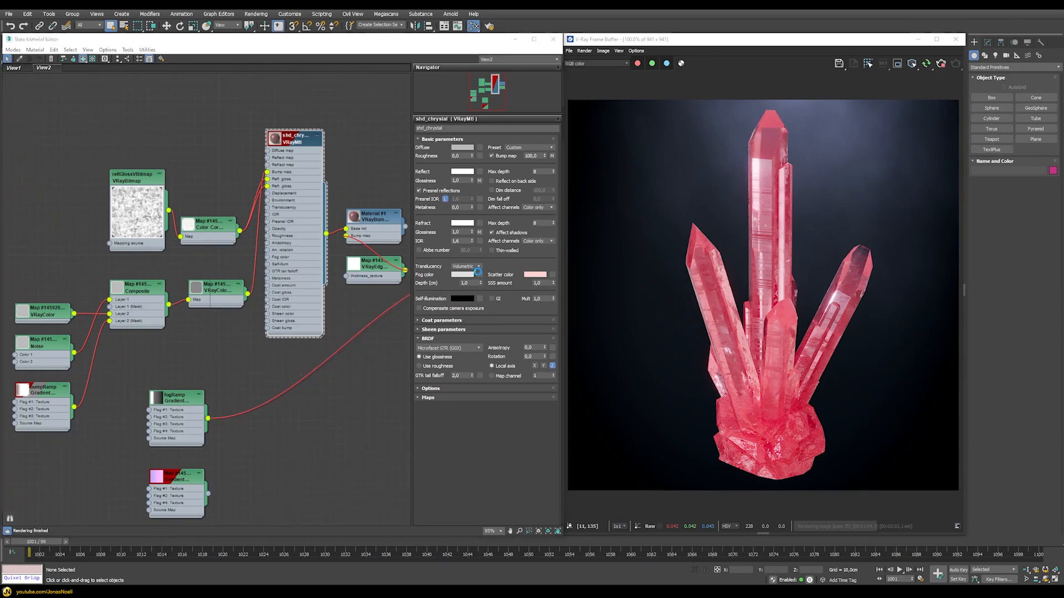
{"action": "left_click", "coordinate": [264, 314]}
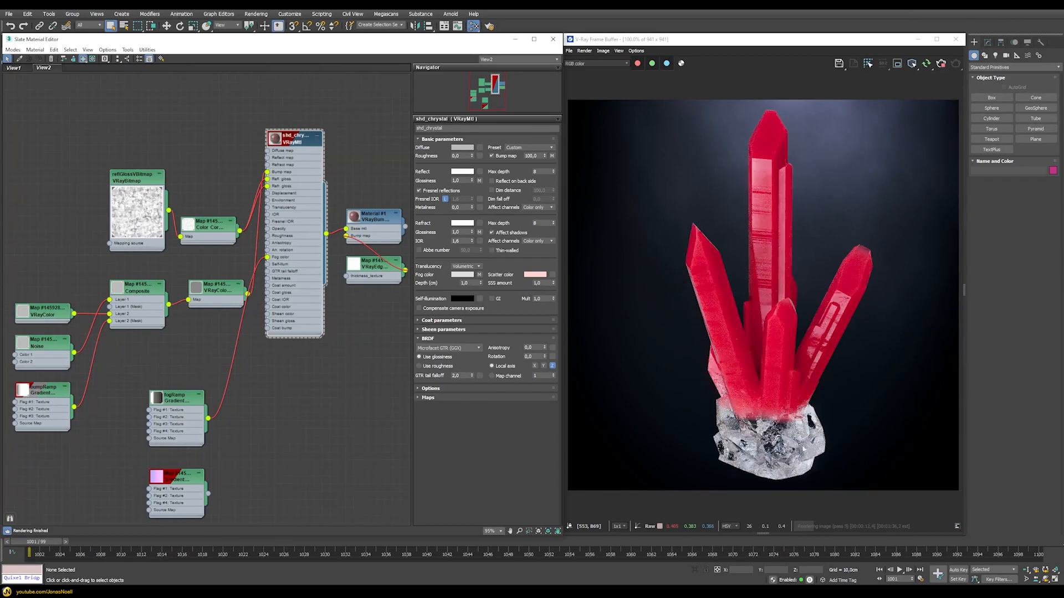
Step: Set the fog depth of shd_chrystal to 10 cm
{"action": "double_click", "coordinate": [464, 283]}
{"action": "type", "text": "10"}
{"action": "key", "text": "Return"}
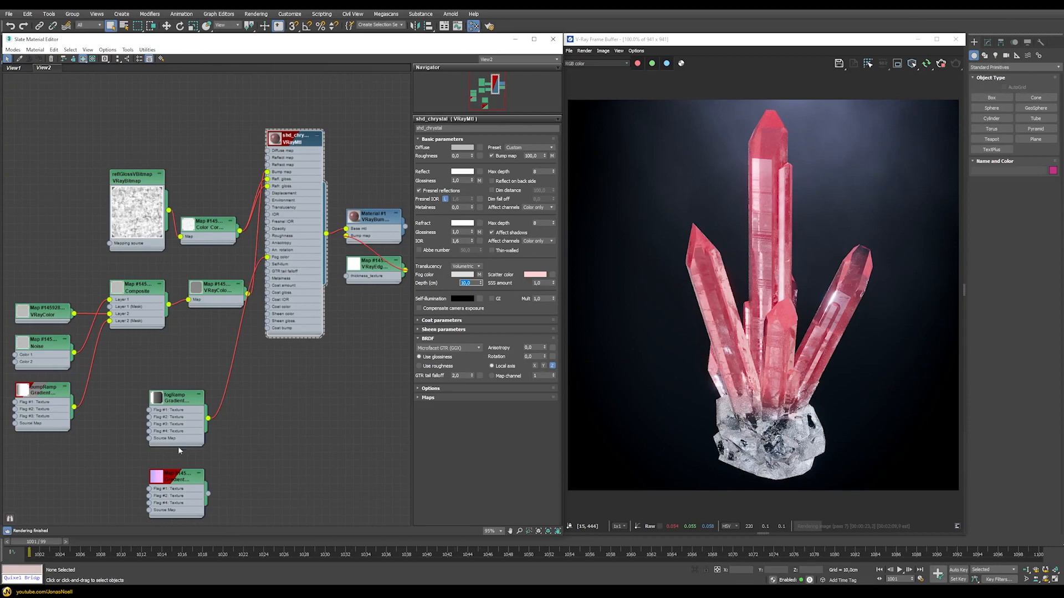
Step: Review the pale blue-to-pink Gradient Ramp and connect it to the scatter color of shd_chrystal
{"action": "double_click", "coordinate": [164, 479]}
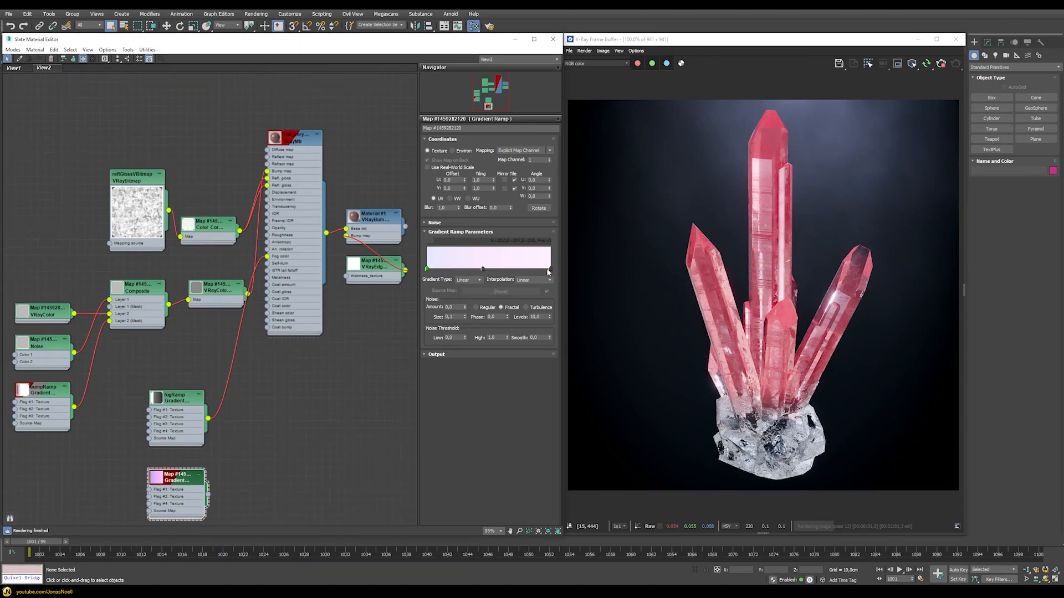
{"action": "double_click", "coordinate": [306, 135]}
{"action": "left_click_drag", "start_coordinate": [209, 495], "coordinate": [552, 275]}
{"action": "left_click", "coordinate": [264, 313]}
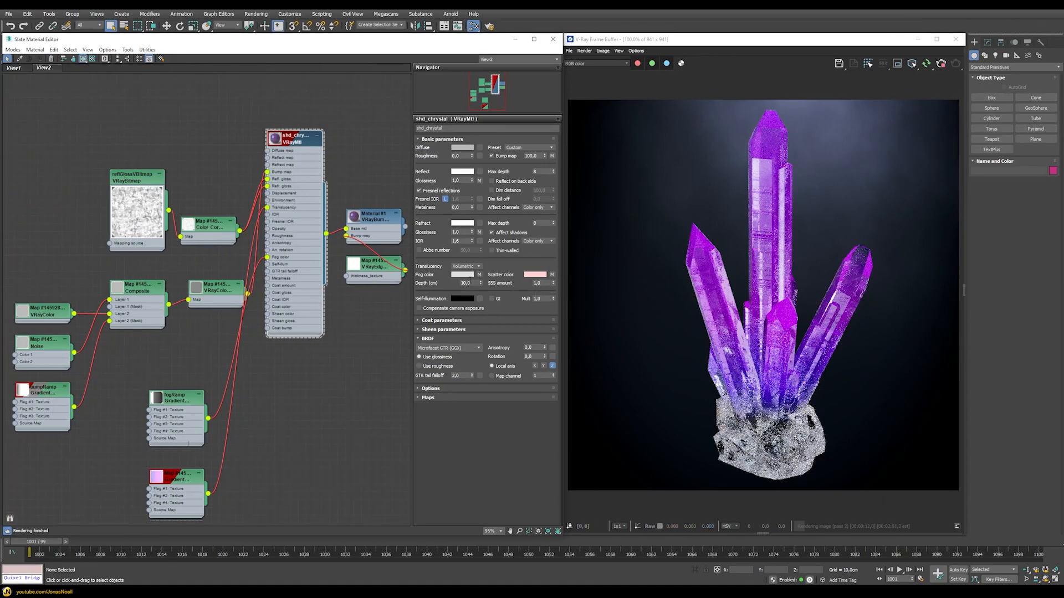
Step: Set the fog depth of shd_chrystal to 25 cm
{"action": "left_click", "coordinate": [466, 283]}
{"action": "type", "text": "25"}
{"action": "key", "text": "Return"}
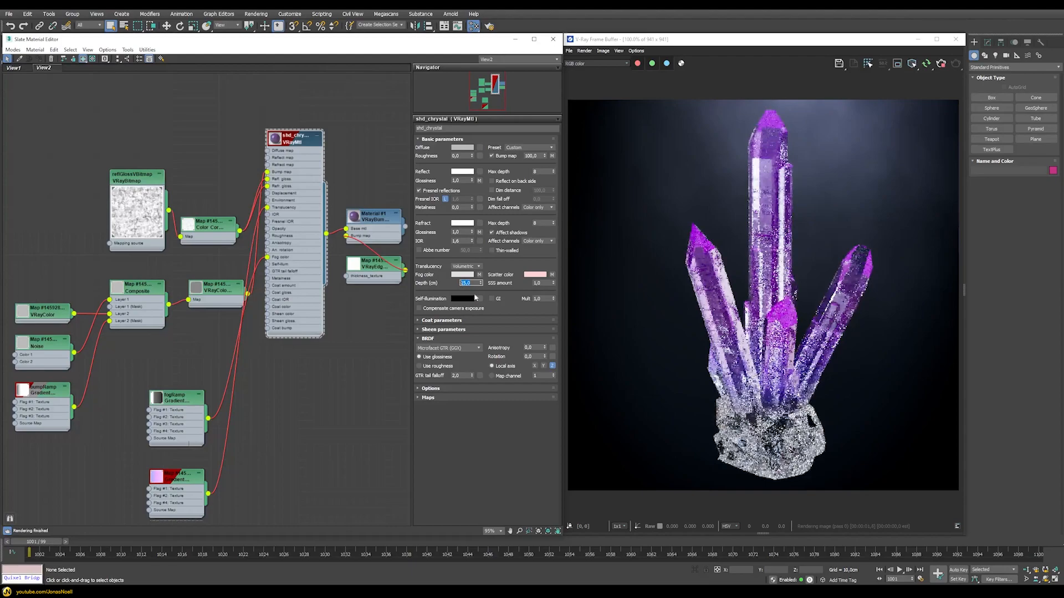